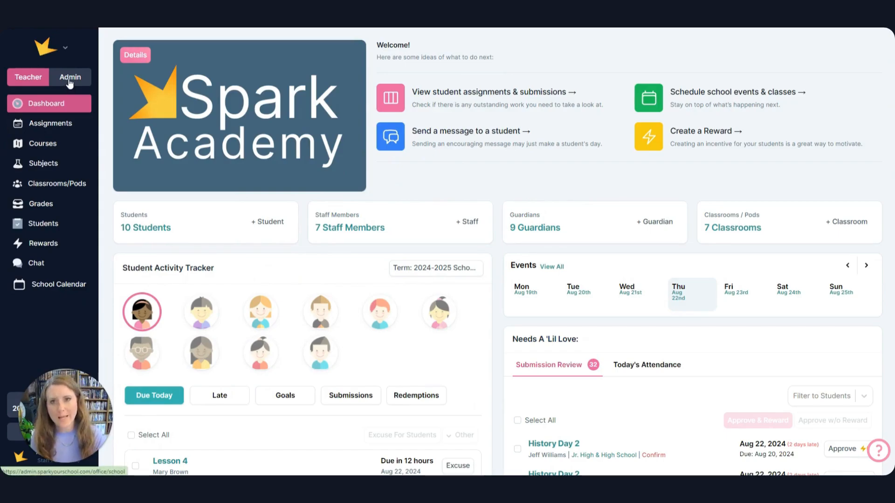
Switch to the admin side and look through the Communications pages: Announcements, Custom Emails, Sent Emails and Contacts
click(69, 82)
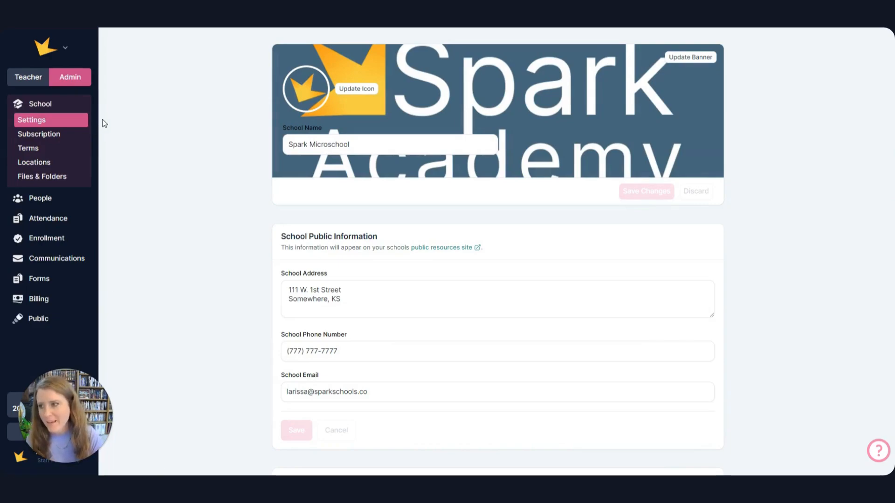
click(72, 260)
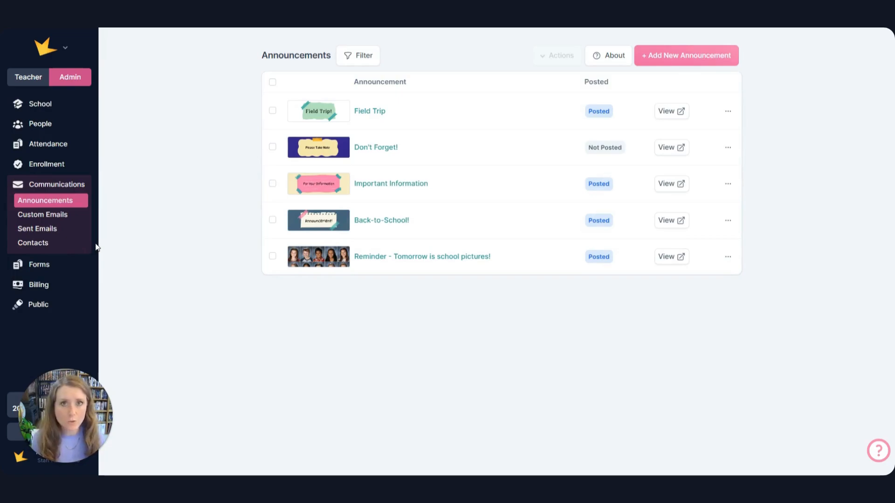
click(64, 217)
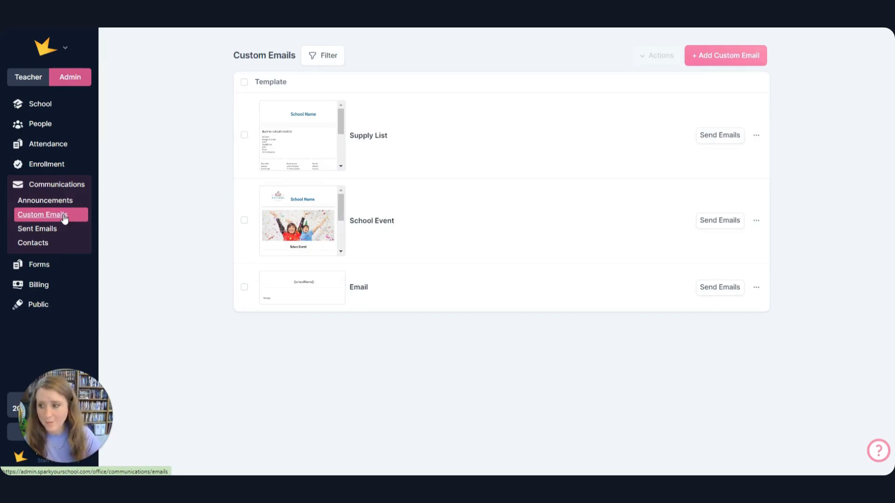
click(55, 229)
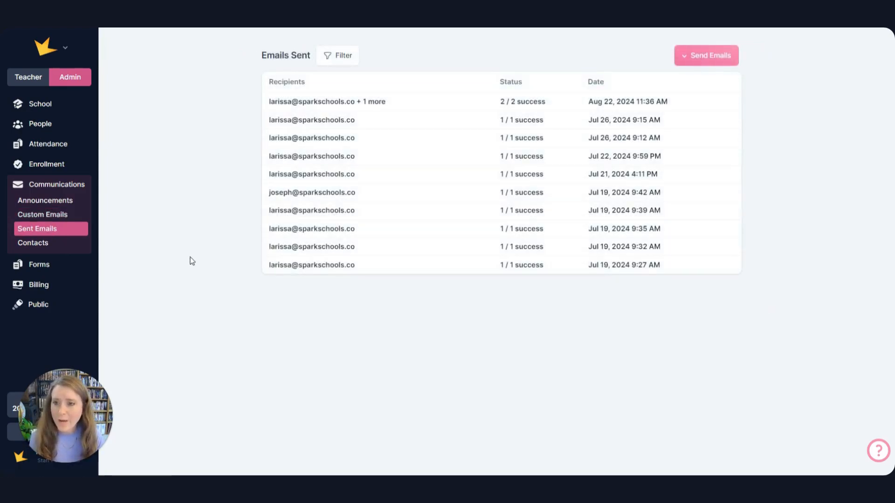
click(59, 247)
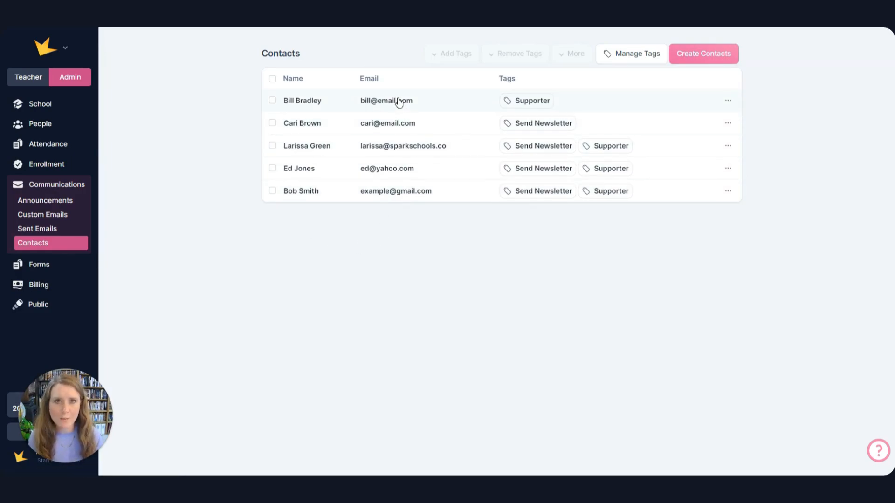
Create a new announcement from the School Meeting template
click(74, 202)
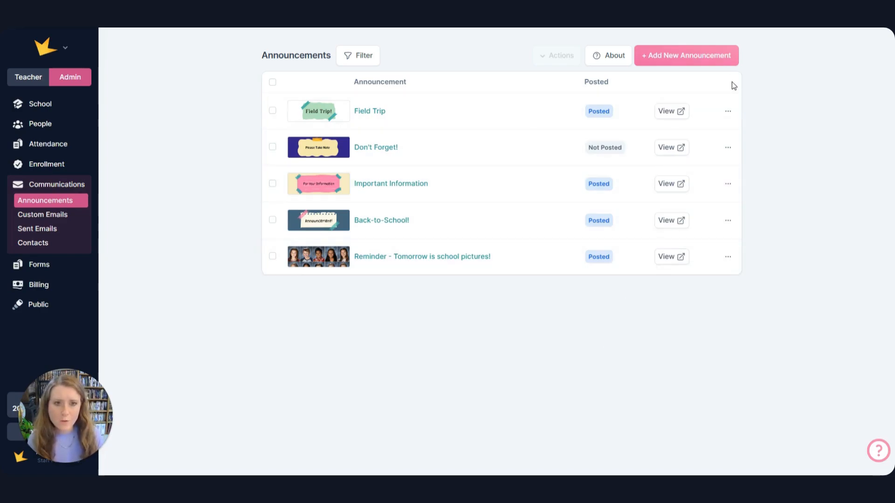
click(722, 60)
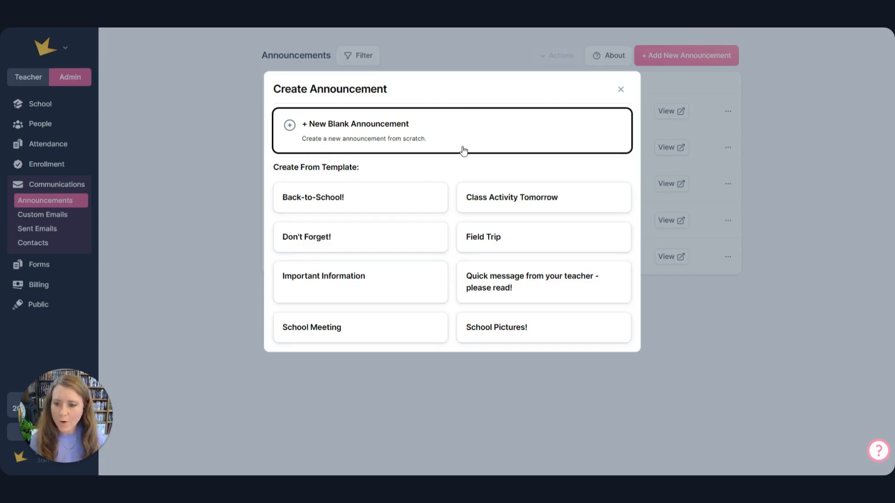
click(399, 330)
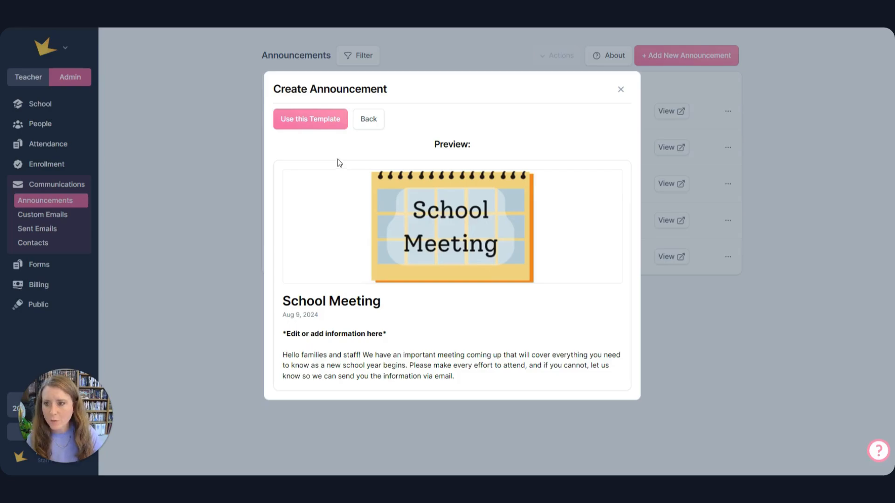
click(329, 119)
click(430, 169)
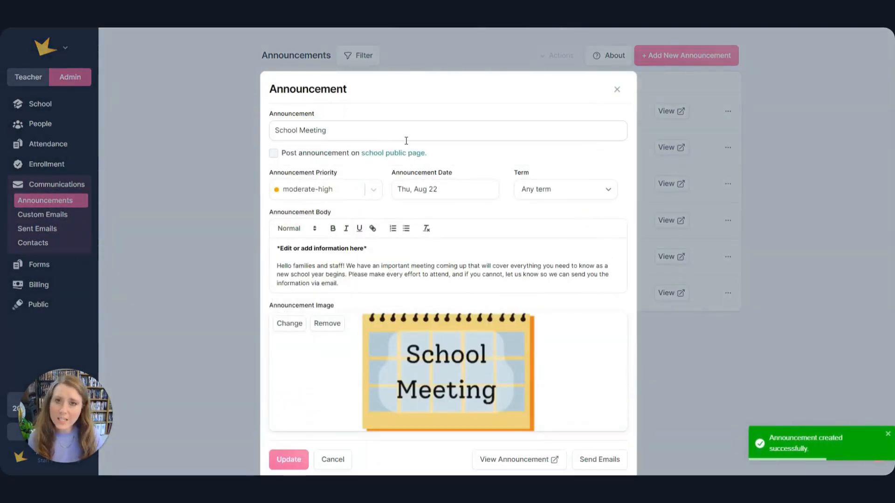
Examine the School Meeting announcement's editable title and body text, and close its editor without updating
click(406, 128)
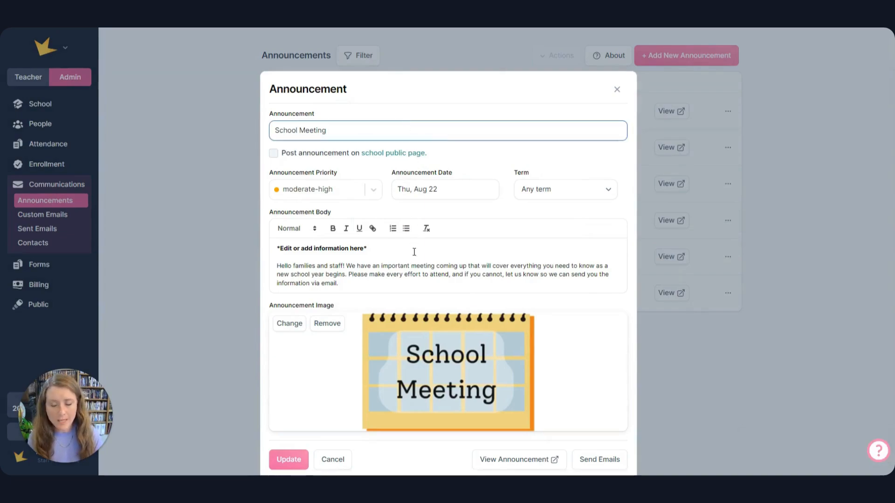
drag(352, 286, 275, 249)
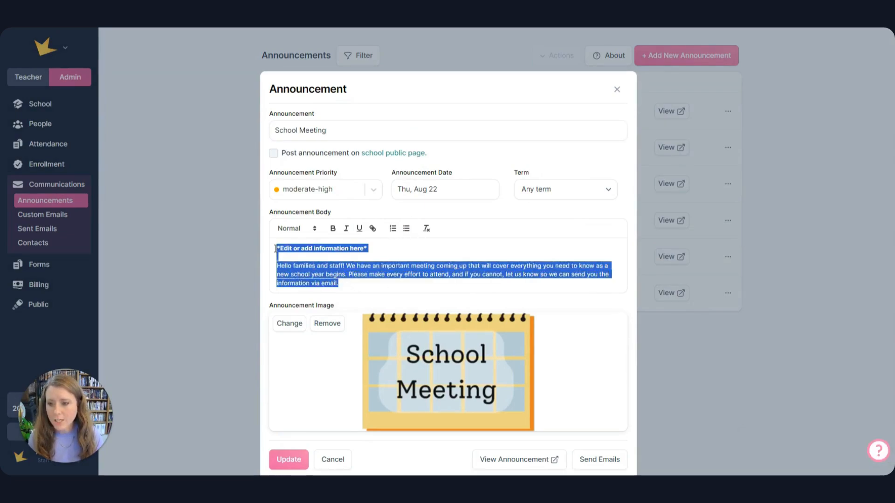
click(455, 254)
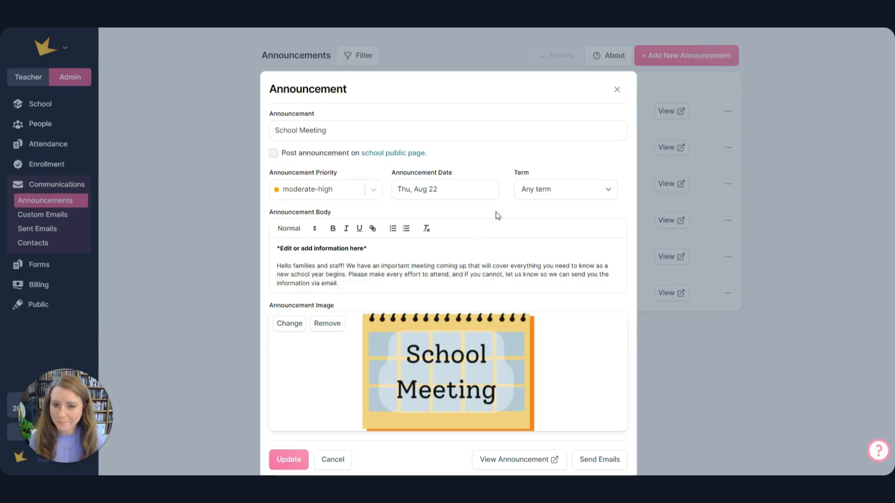
click(332, 463)
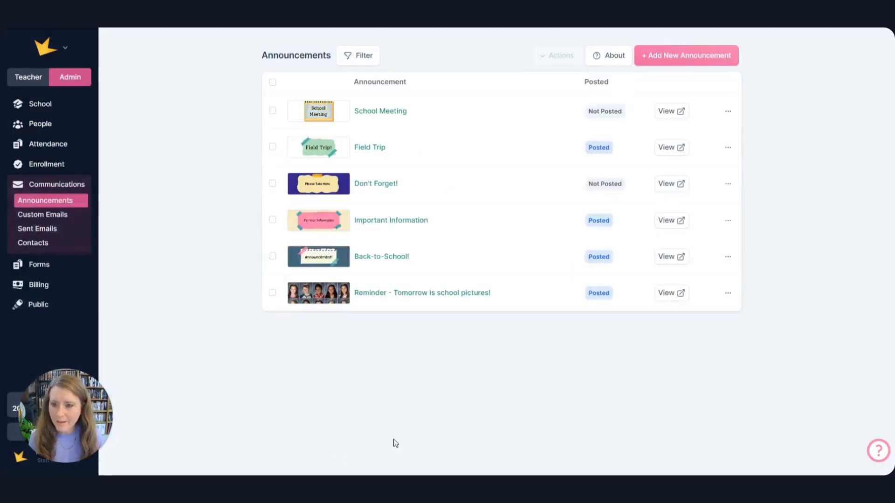
Examine a blank announcement's title, body, image choices and public-page posting option, and close the form without creating it
click(714, 56)
click(486, 132)
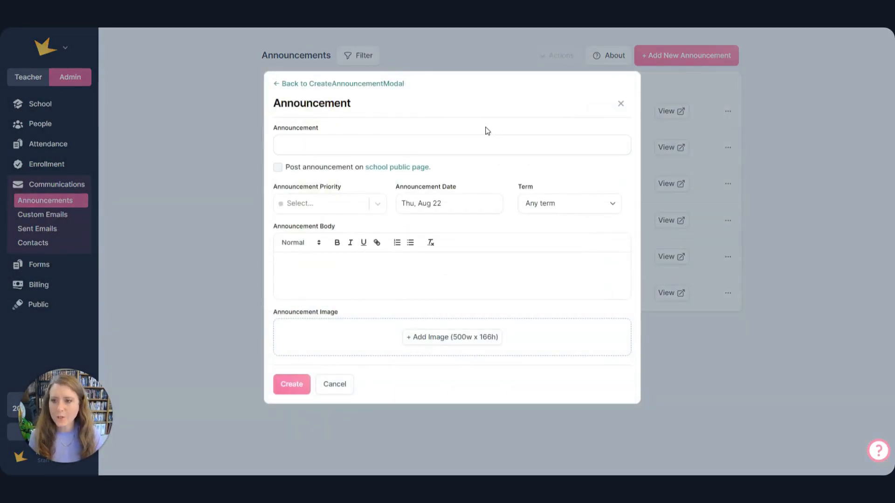
click(467, 145)
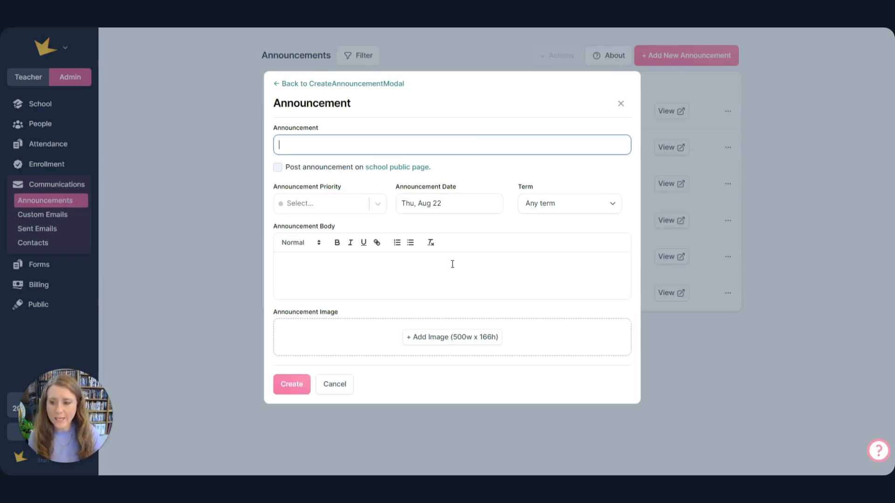
click(461, 275)
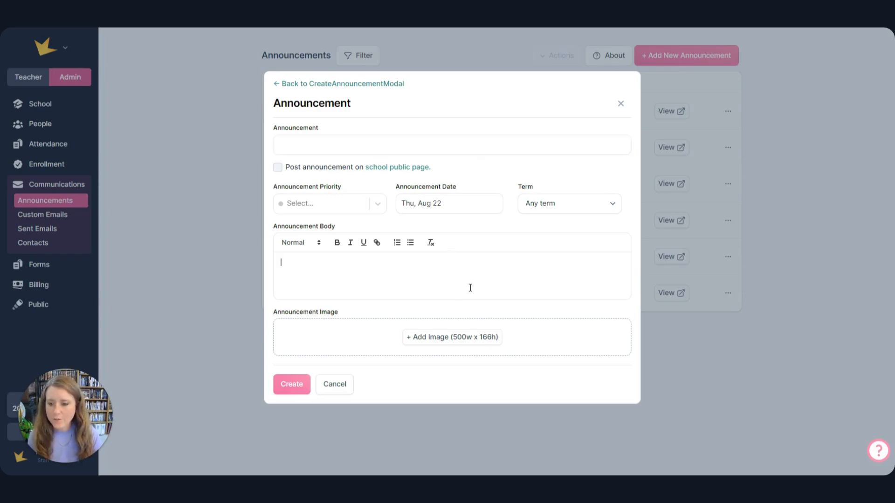
click(472, 336)
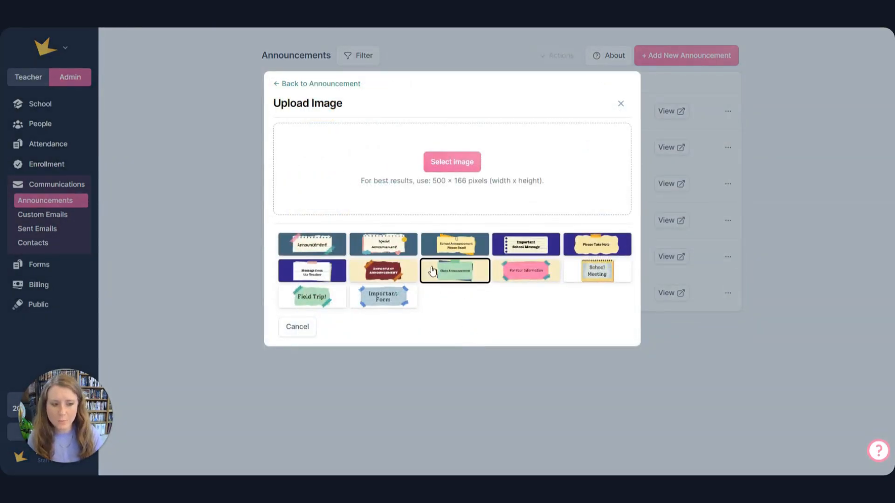
click(300, 85)
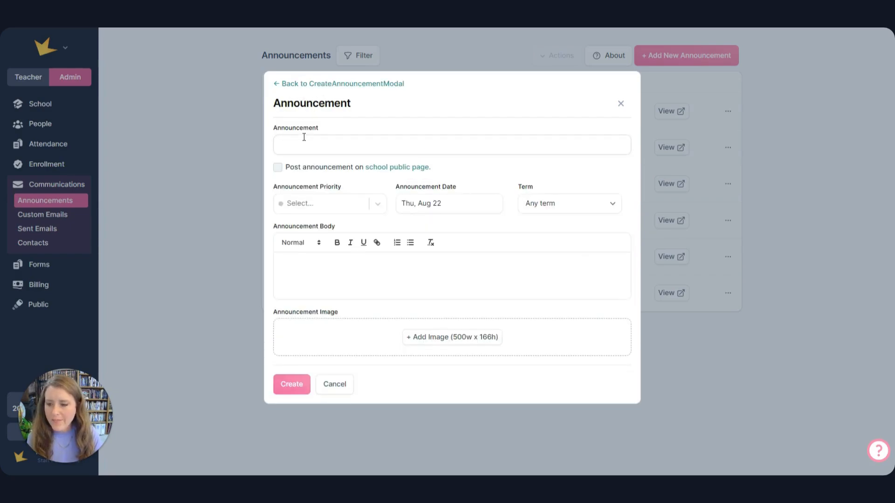
click(312, 172)
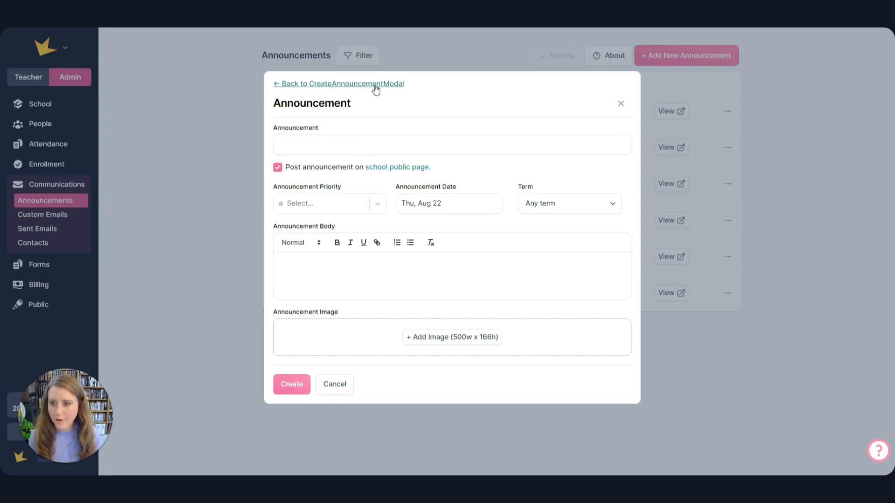
click(620, 104)
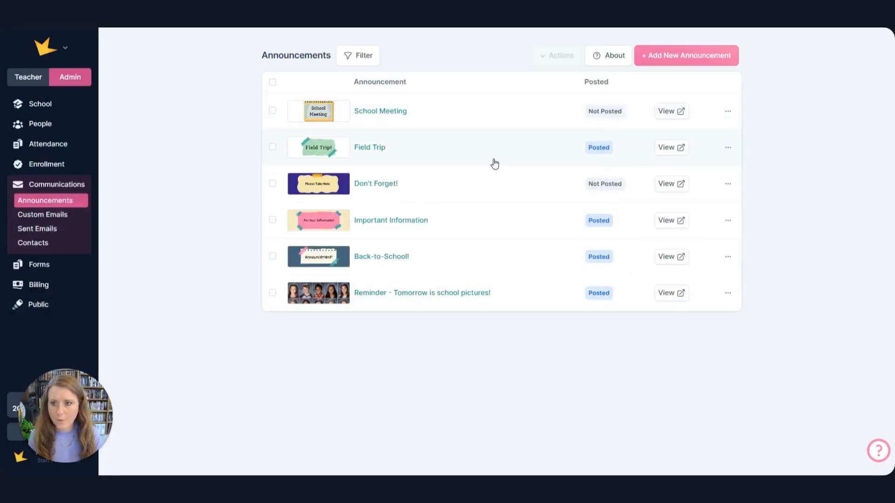
Turn off posting on the school public page for the Field Trip announcement and save the update
click(475, 155)
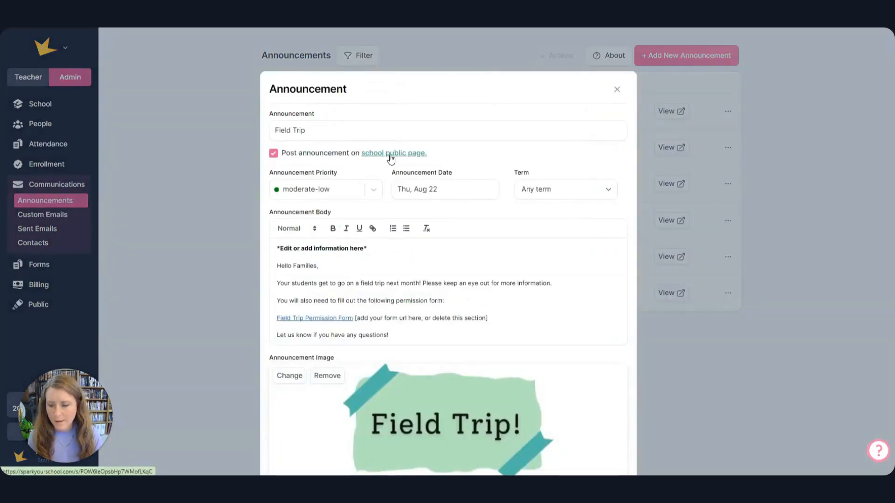
click(391, 154)
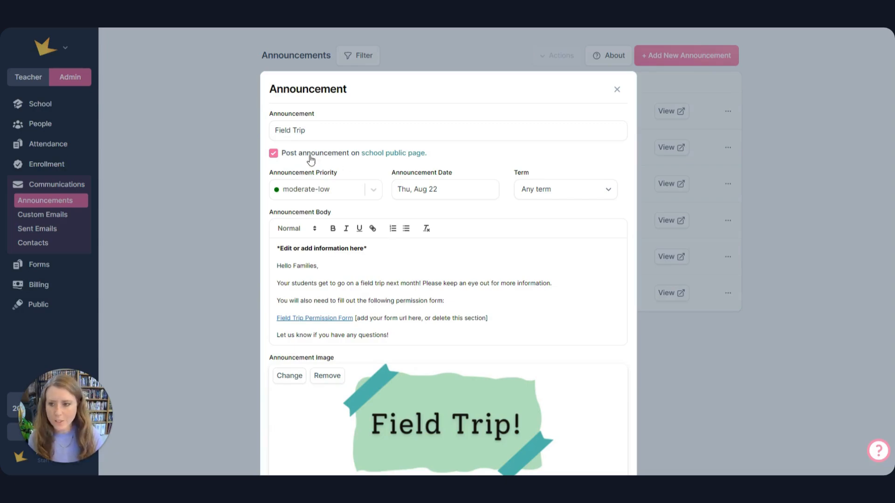
click(276, 154)
scroll(372, 237, down, 2)
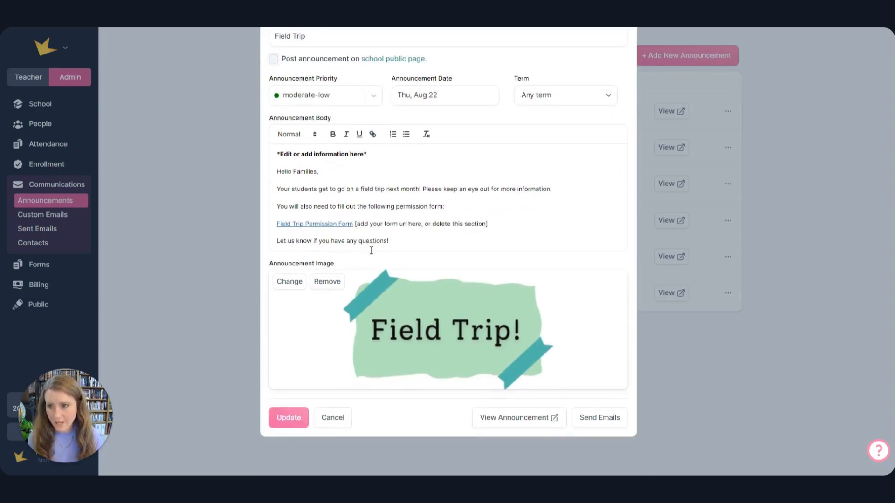
click(297, 423)
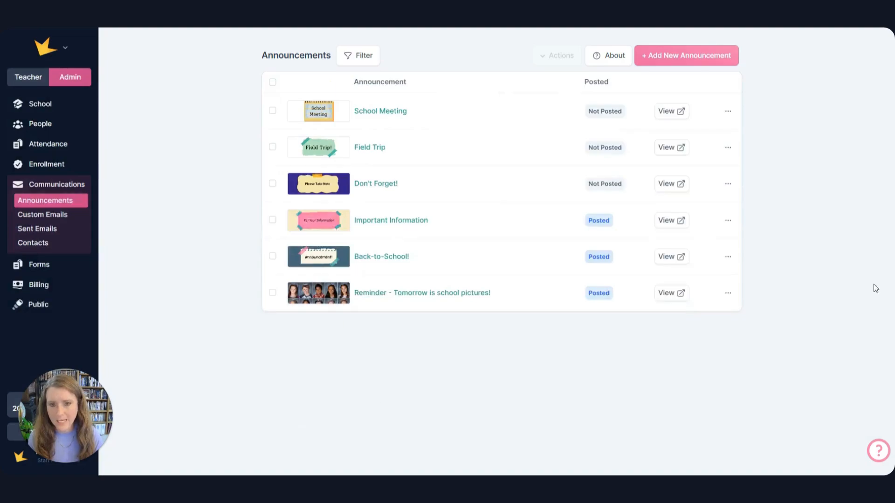
Review the available actions for the School Meeting announcement and start sending it by email
click(728, 111)
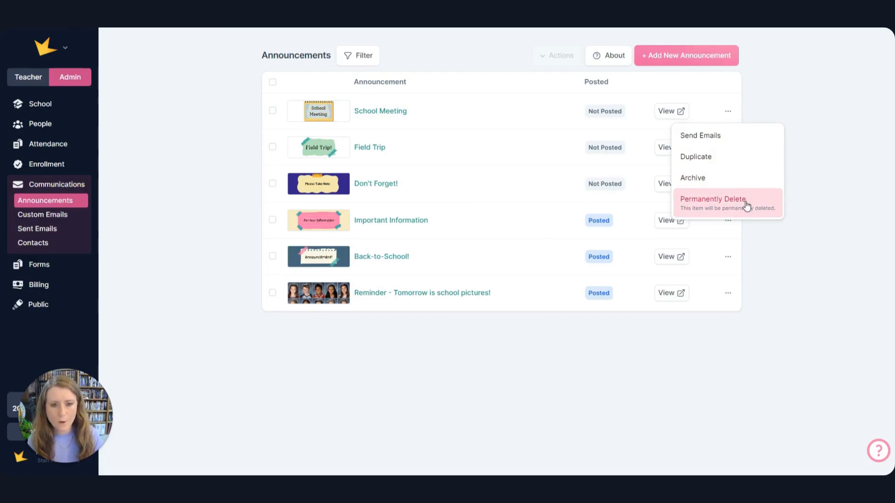
click(767, 240)
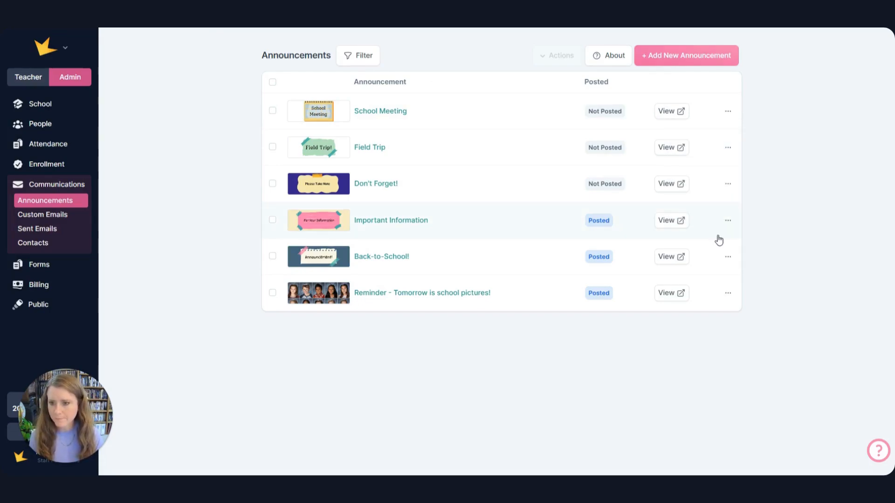
click(727, 115)
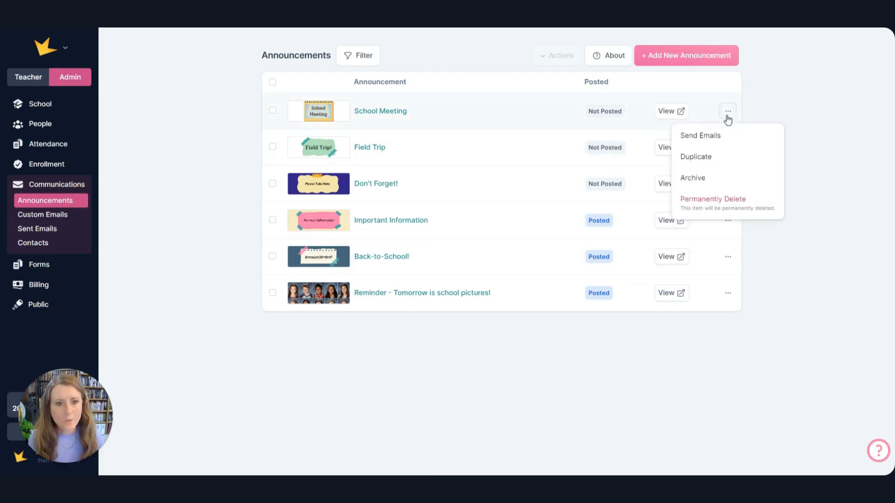
click(718, 135)
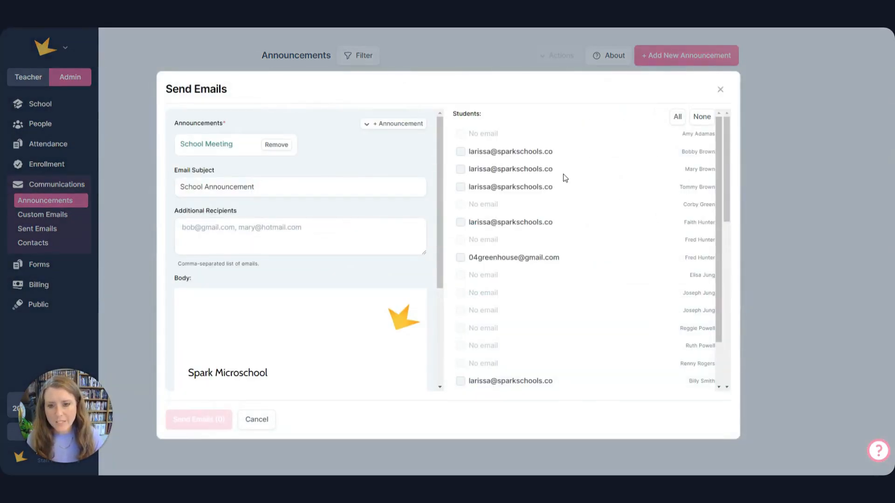
Review the student, guardian and staff recipient lists, and select all contacts tagged Send Newsletter as recipients
scroll(559, 168, down, 2)
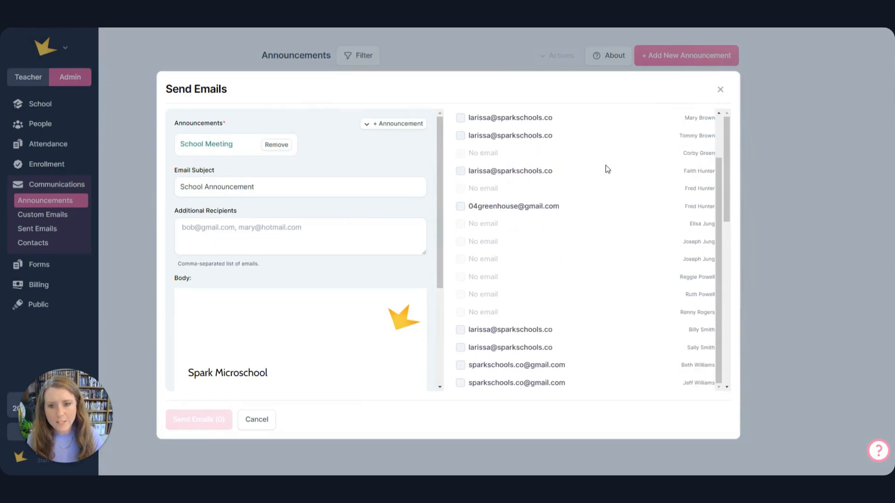
scroll(721, 189, down, 5)
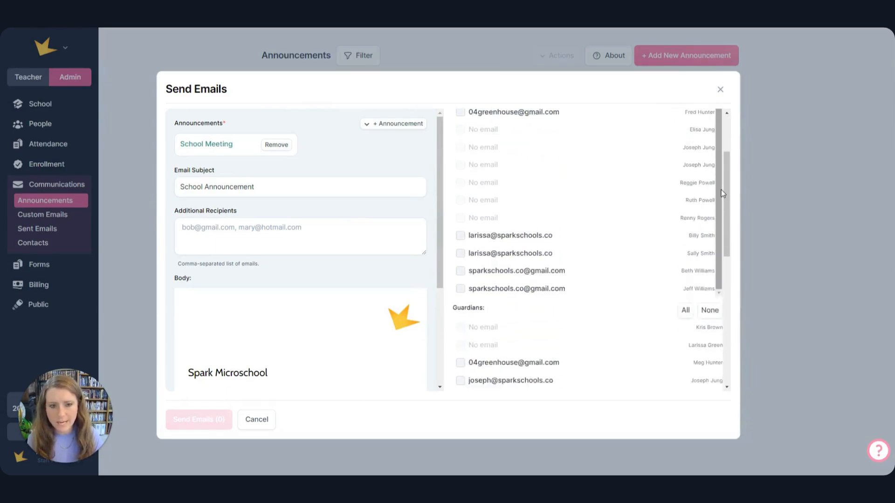
scroll(720, 201, down, 4)
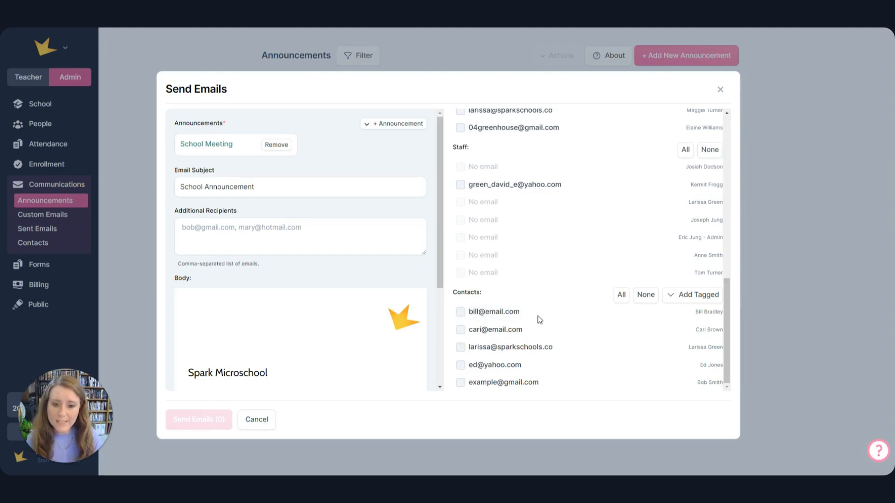
click(685, 298)
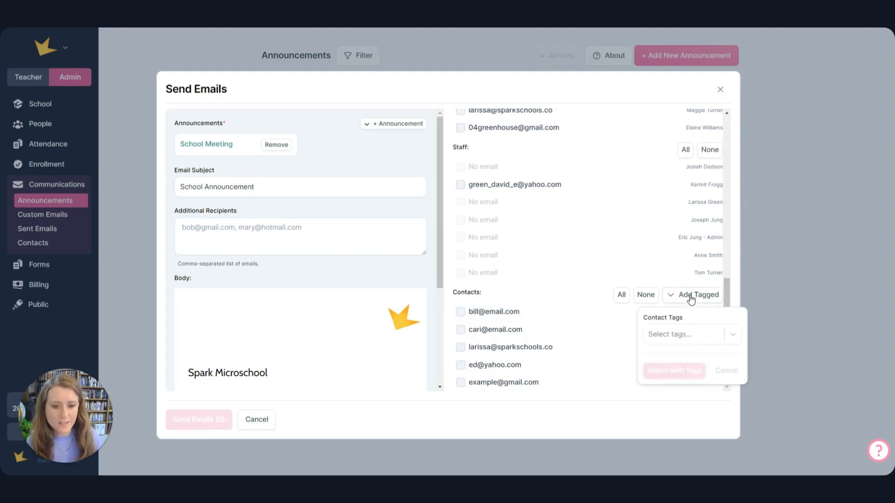
click(702, 341)
scroll(705, 333, down, 1)
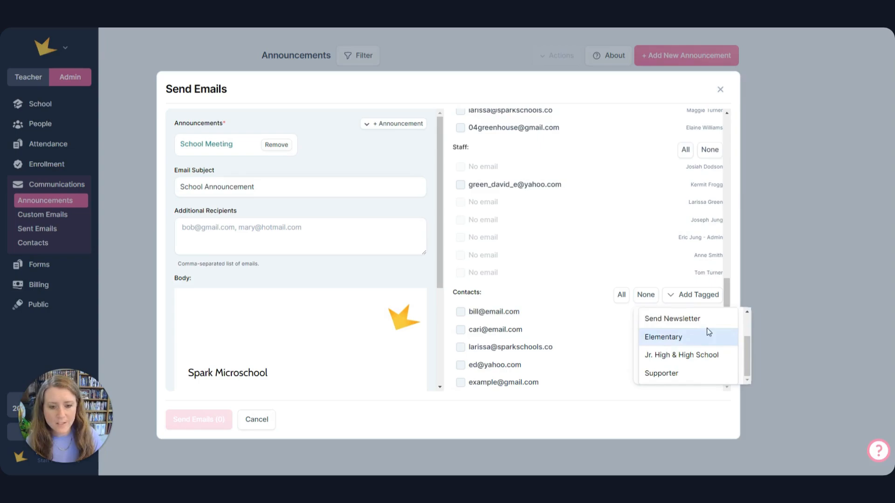
click(707, 320)
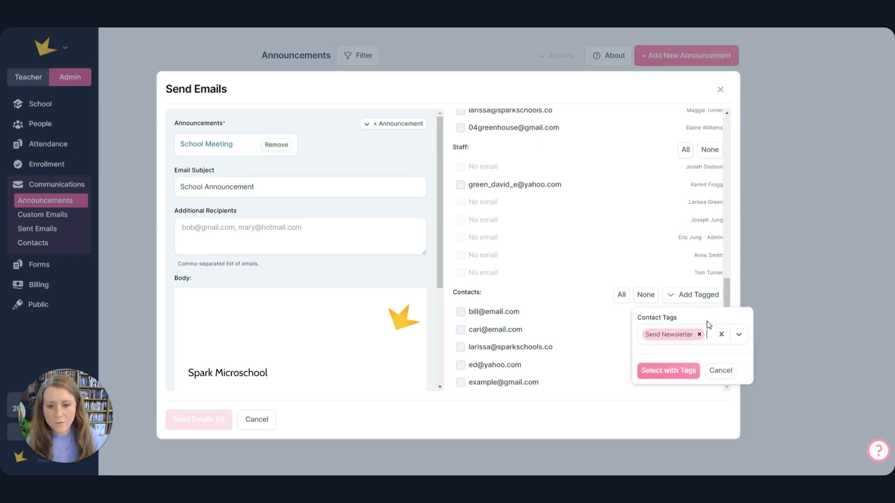
click(689, 370)
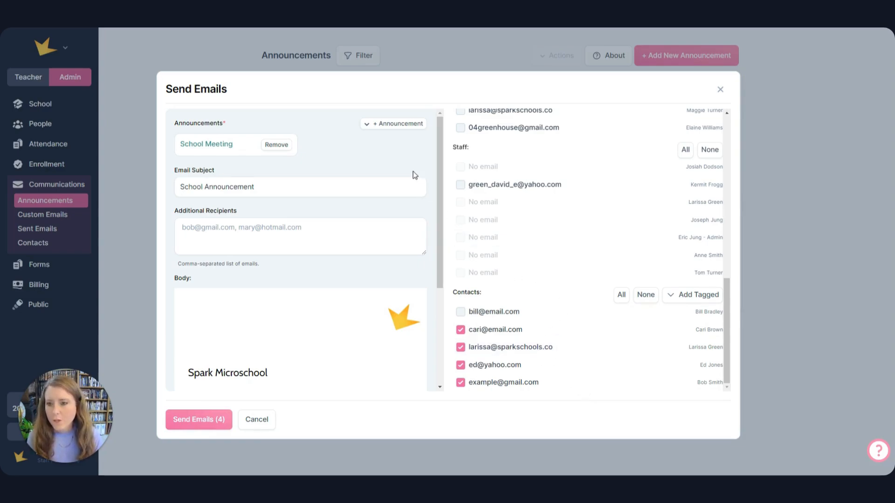
Add the Back-to-School! and Important Information announcements to the School Meeting email
click(351, 219)
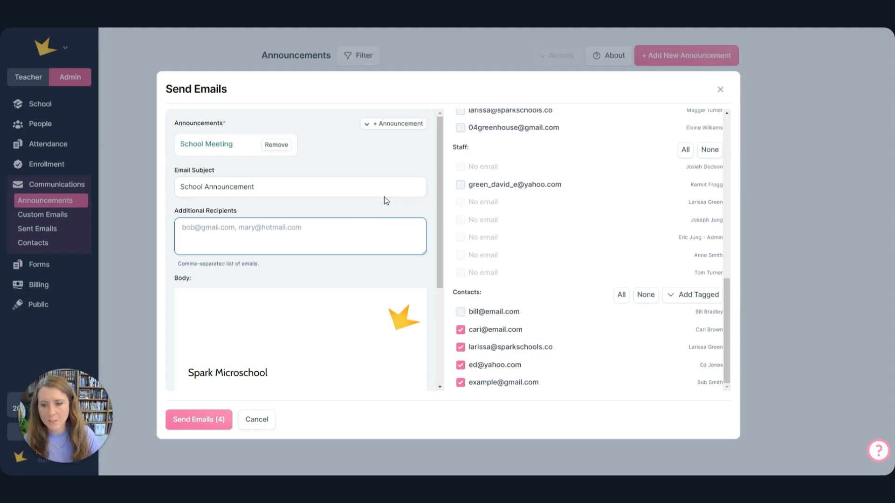
click(382, 126)
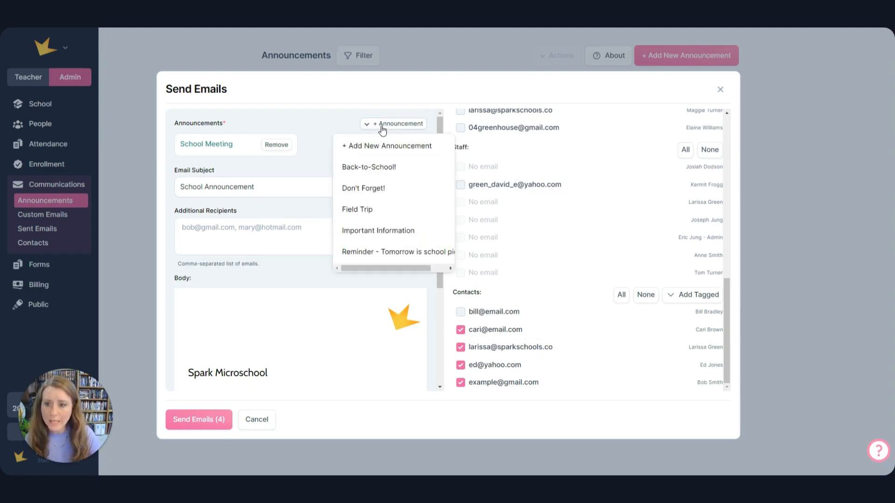
click(385, 167)
click(392, 126)
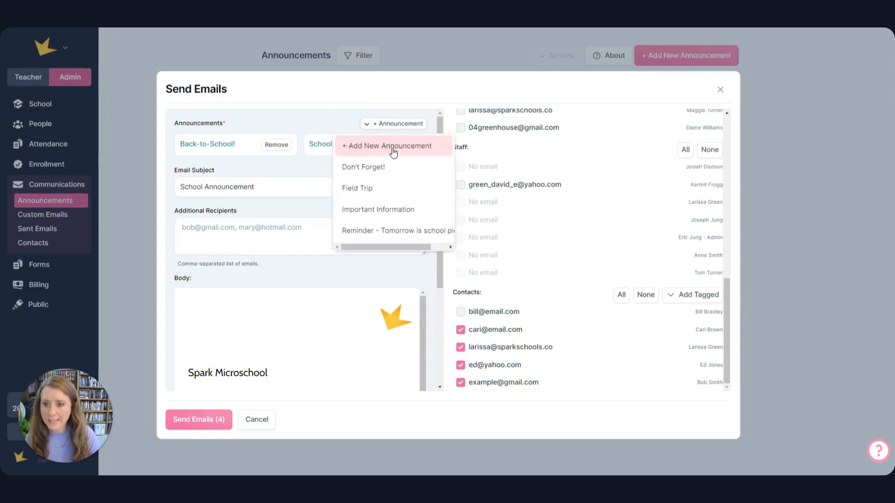
click(405, 209)
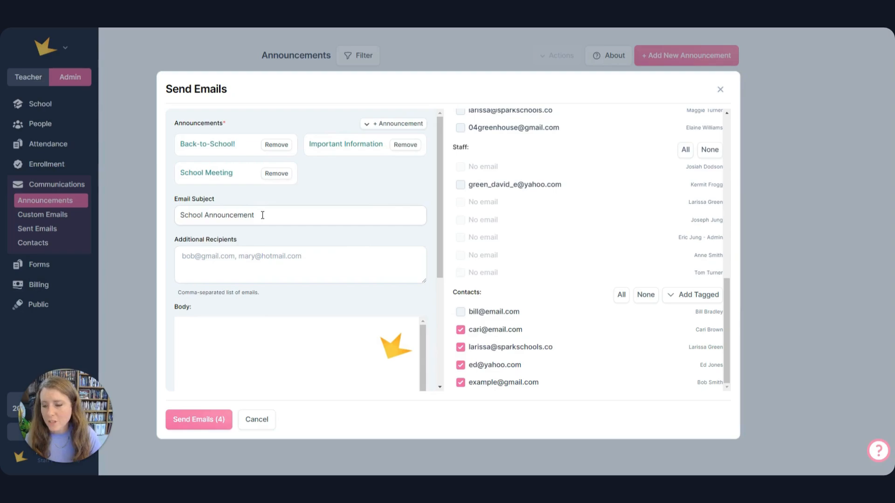
Review the announcement email's subject and full body preview, and cancel the email without sending it
drag(263, 215, 179, 219)
click(287, 214)
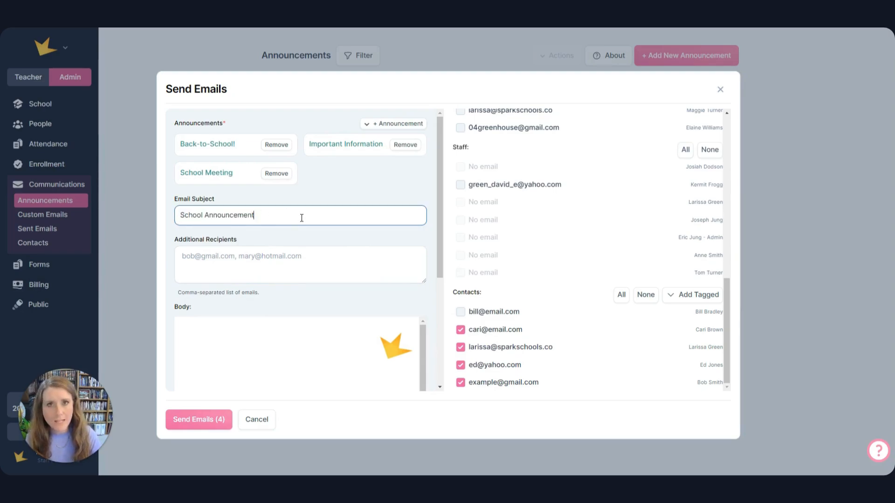
scroll(304, 256, down, 2)
scroll(359, 252, down, 2)
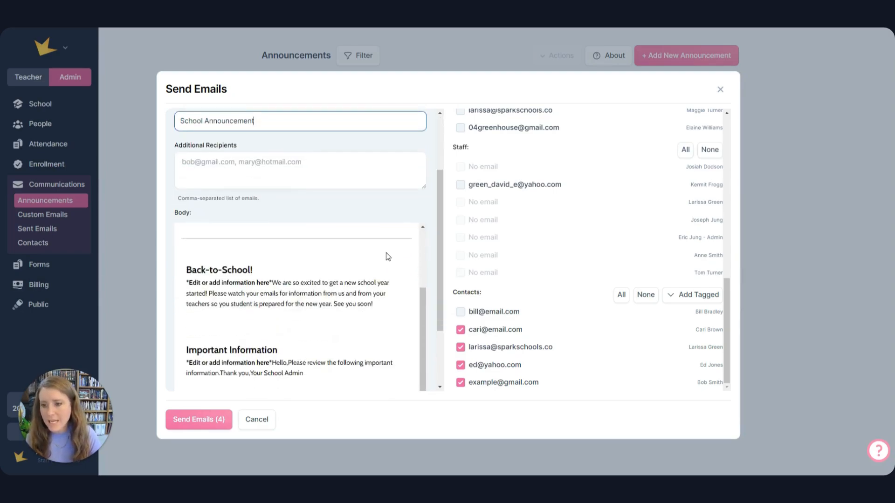
scroll(386, 253, down, 5)
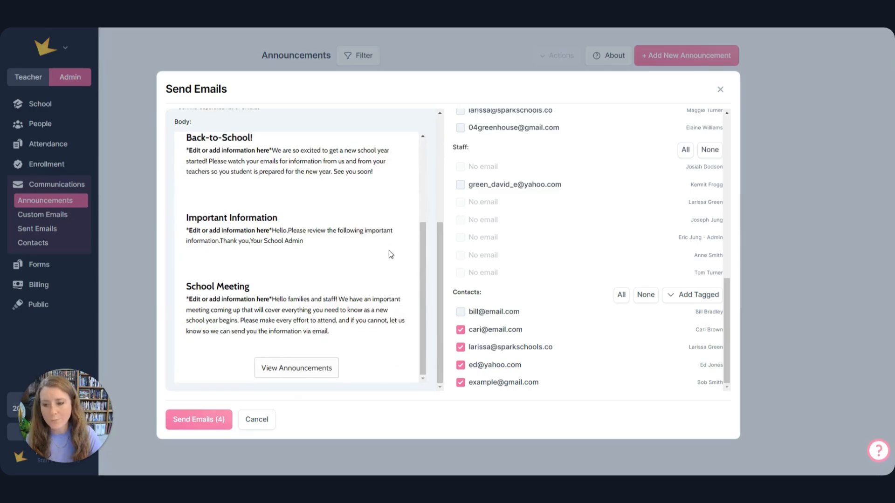
scroll(390, 254, down, 1)
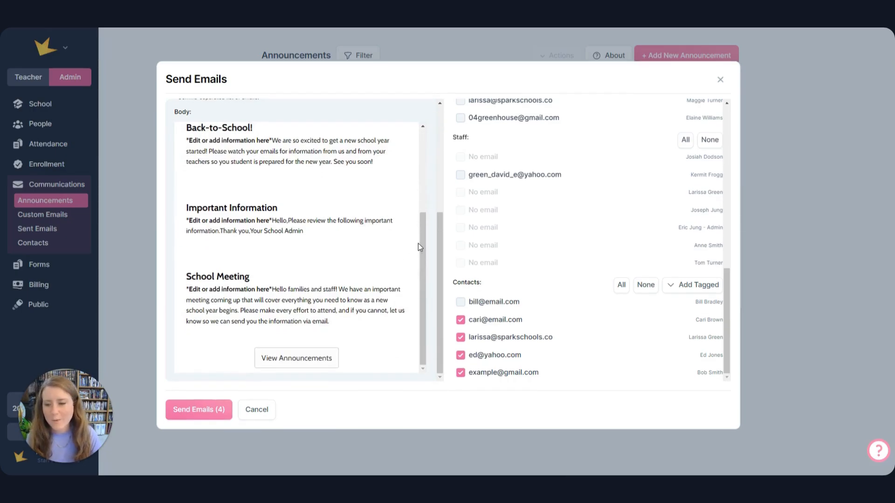
scroll(418, 243, up, 3)
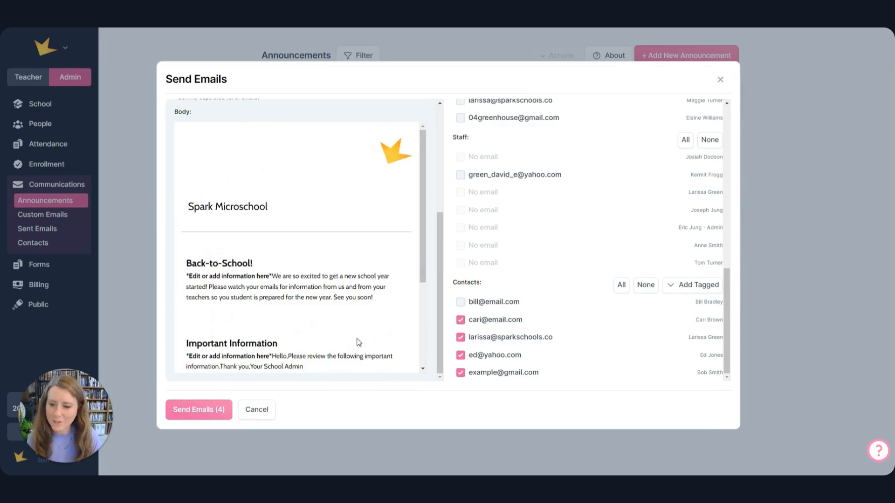
click(260, 409)
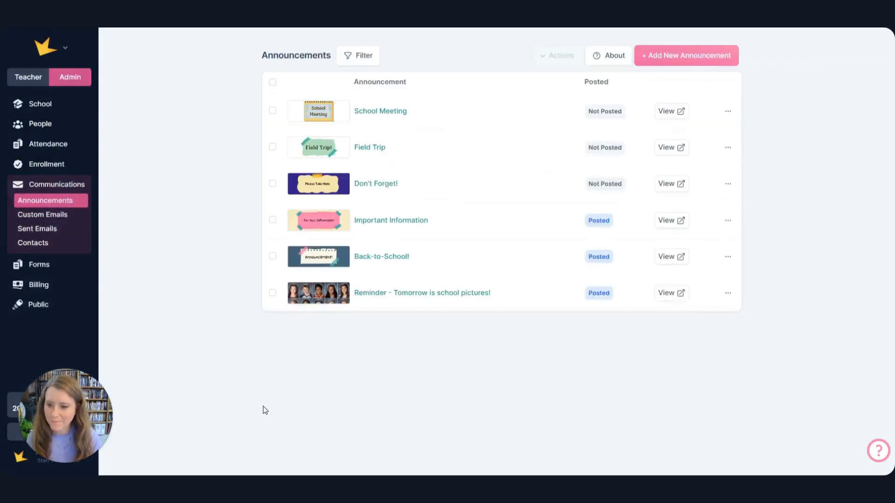
Examine the School Event design among the custom emails from header to footer, and return to the custom email list
click(56, 215)
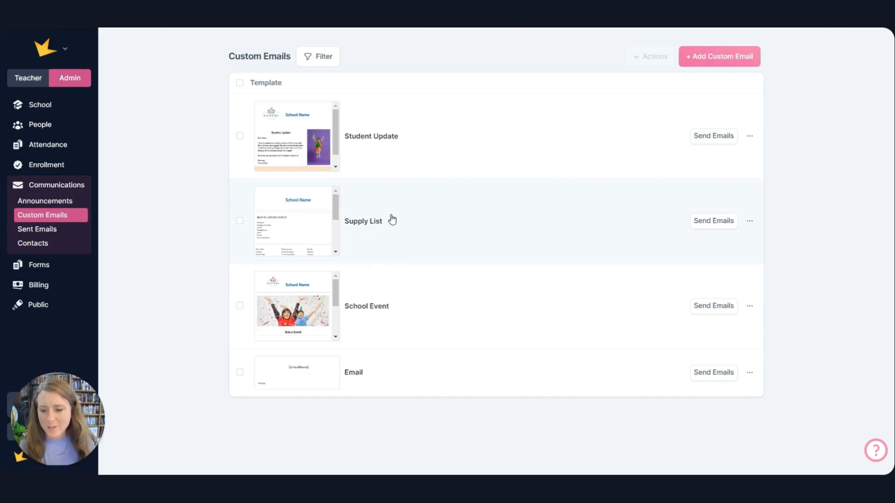
click(433, 309)
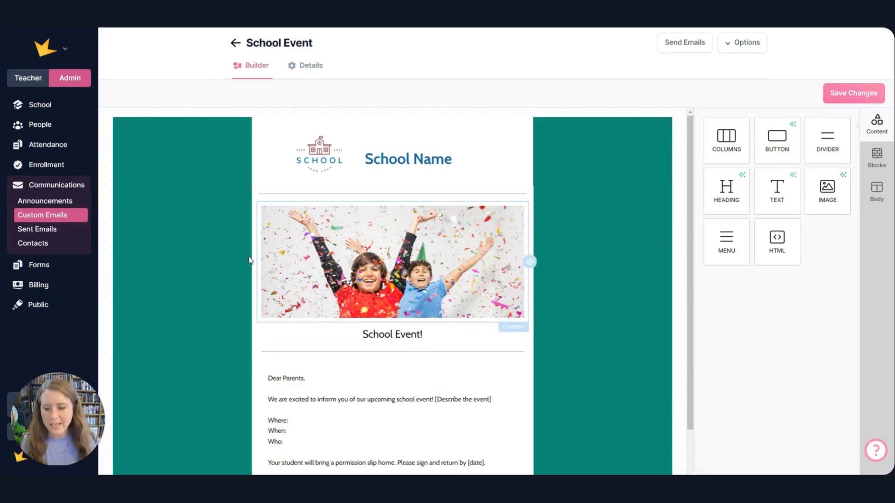
scroll(223, 338, down, 3)
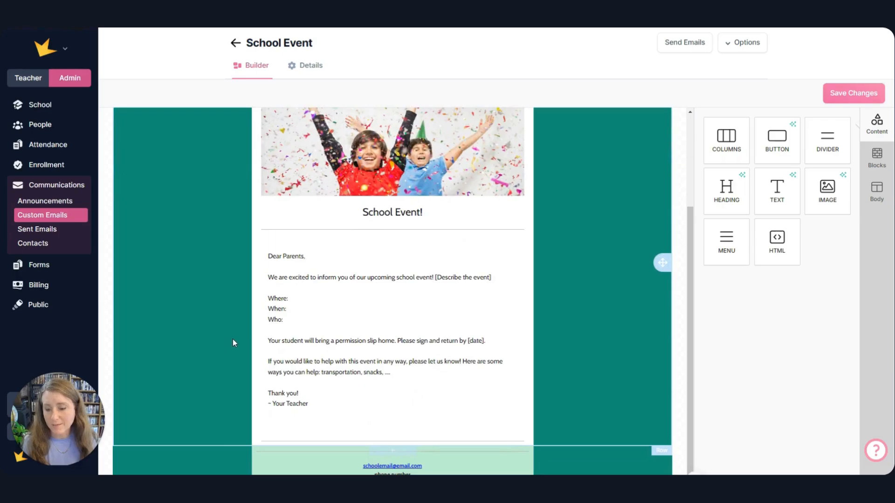
scroll(233, 342, up, 3)
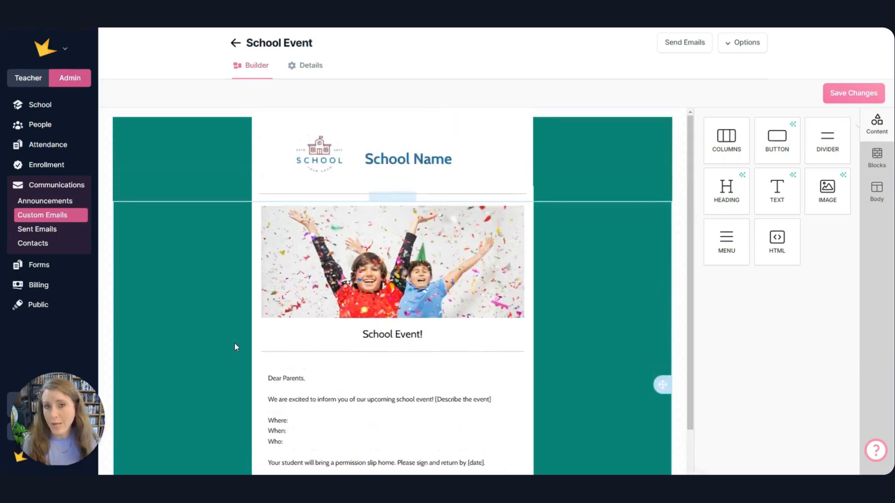
click(77, 218)
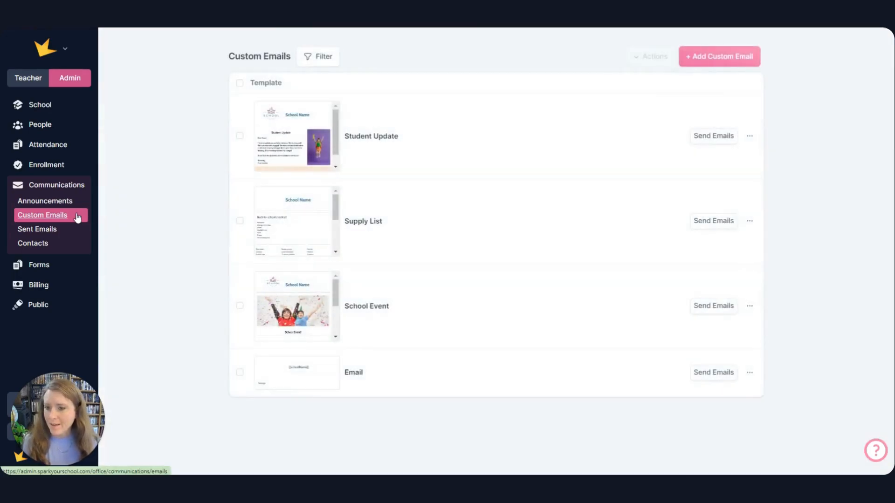
Preview the Supply List template and create a new custom email from it
click(744, 59)
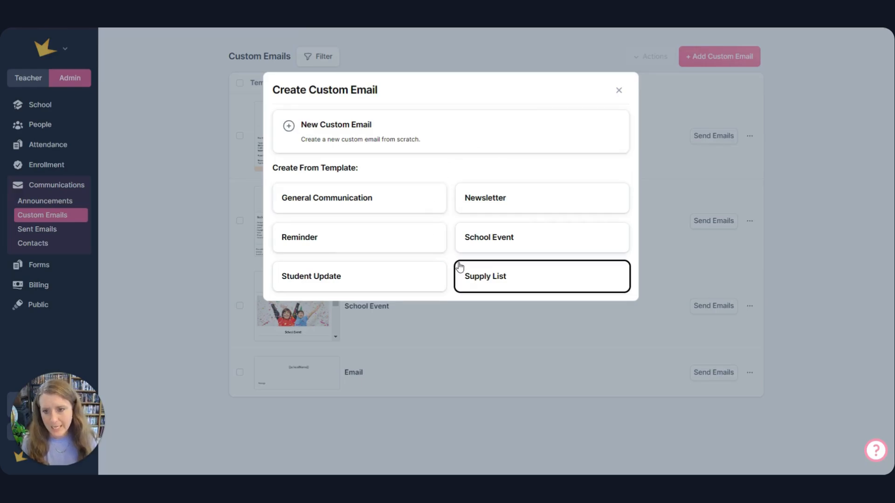
click(510, 278)
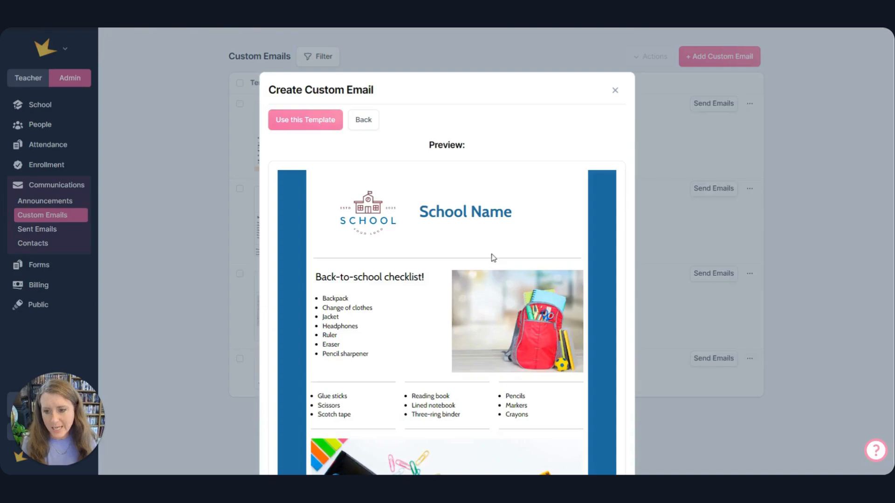
scroll(493, 257, down, 2)
scroll(462, 214, up, 2)
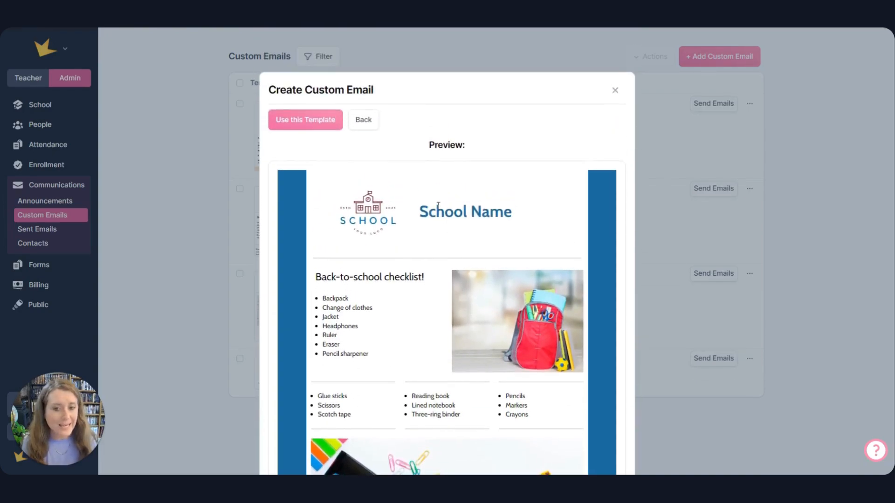
click(323, 125)
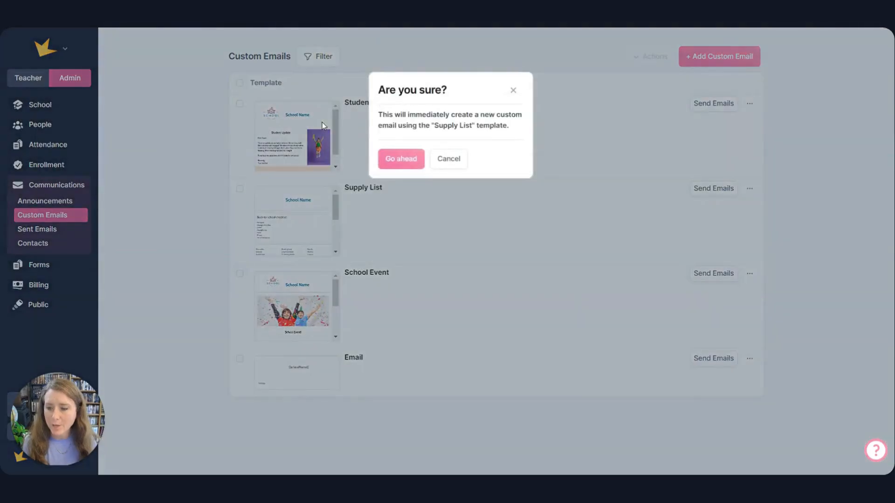
click(409, 159)
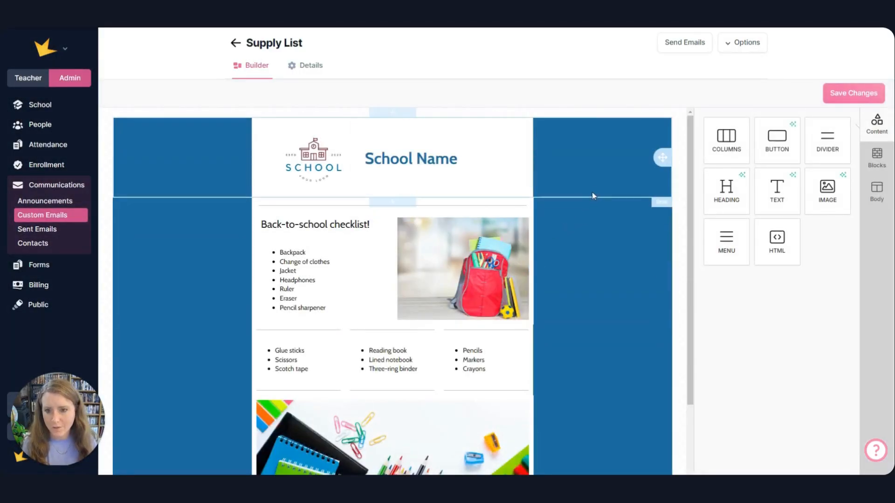
Examine the new Supply List email's content and its header row settings, and return to the custom email list
scroll(592, 200, down, 5)
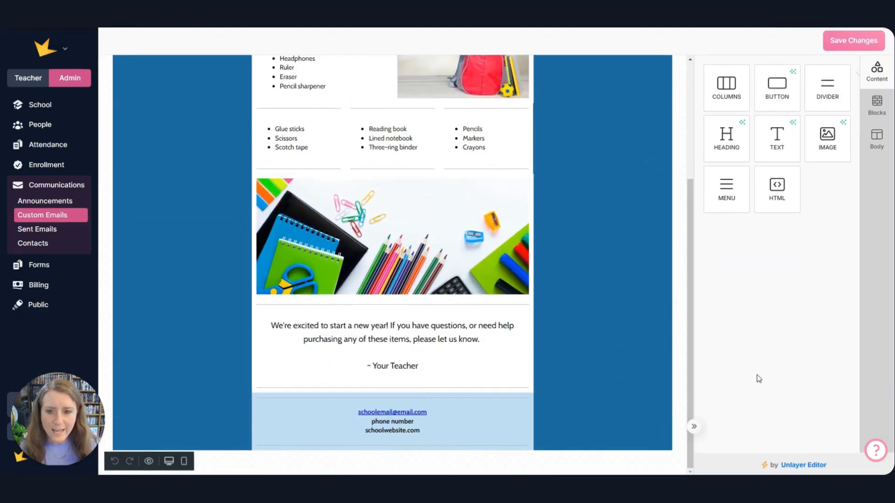
scroll(609, 340, up, 5)
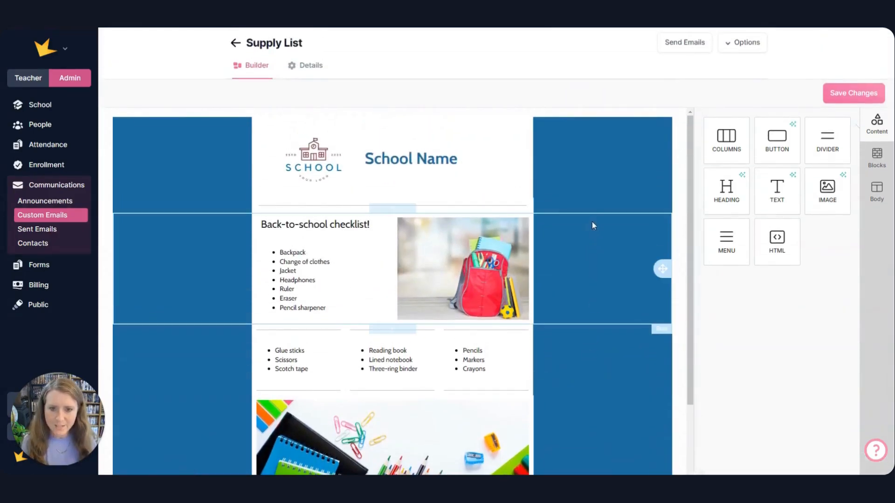
click(596, 175)
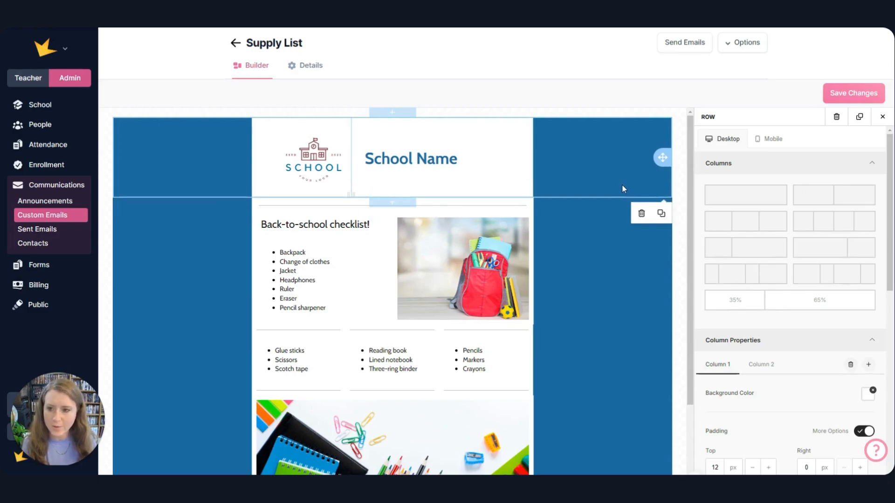
scroll(618, 186, down, 1)
scroll(551, 150, up, 1)
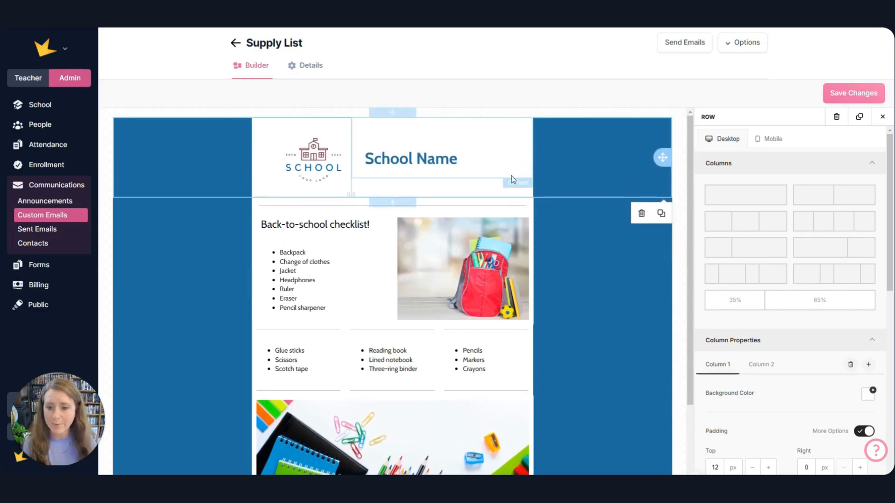
click(51, 215)
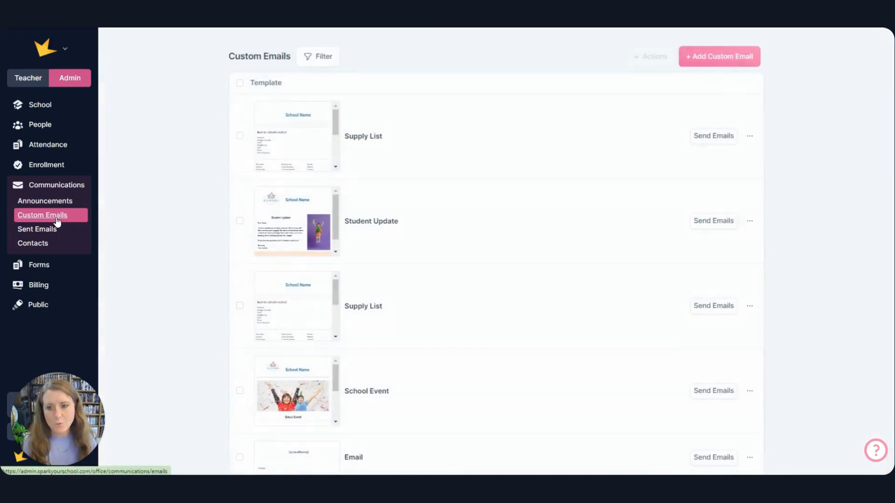
Create a new custom email from scratch with the title Custom Email
click(741, 64)
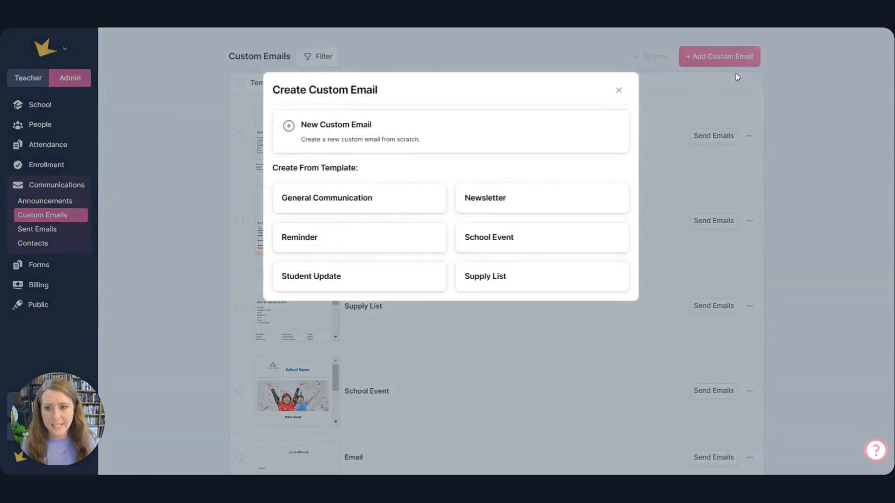
click(438, 130)
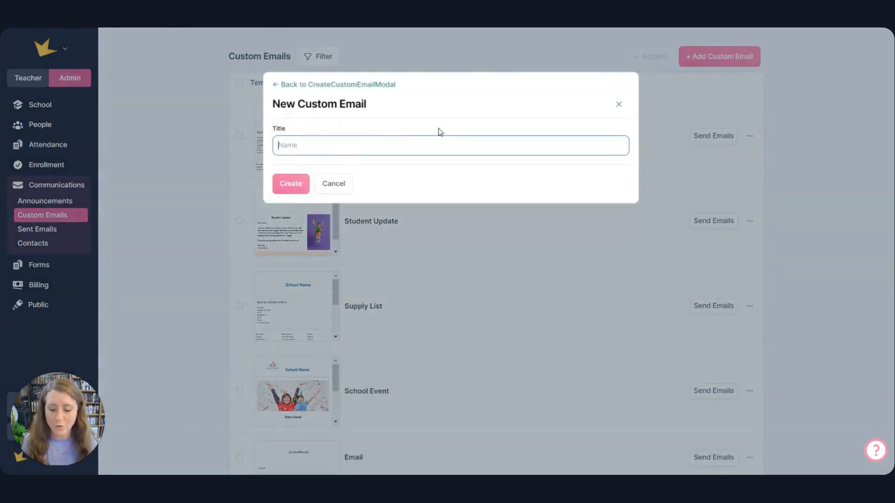
text(Custom Email)
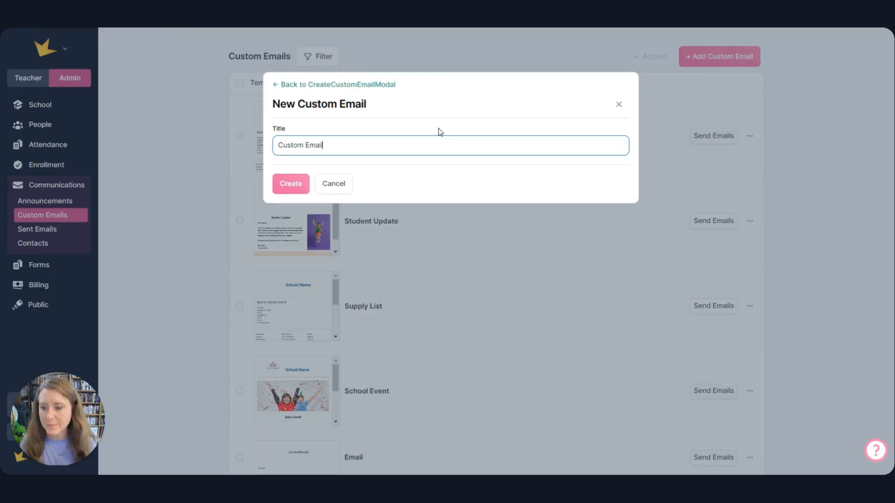
click(305, 185)
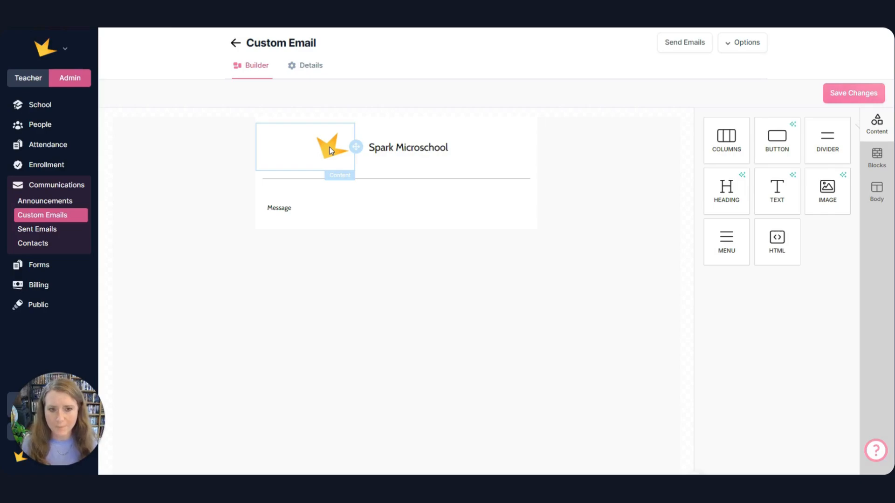
Review the blank email's body settings, including colors, content width, alignment, fonts, preheader text and links
click(875, 201)
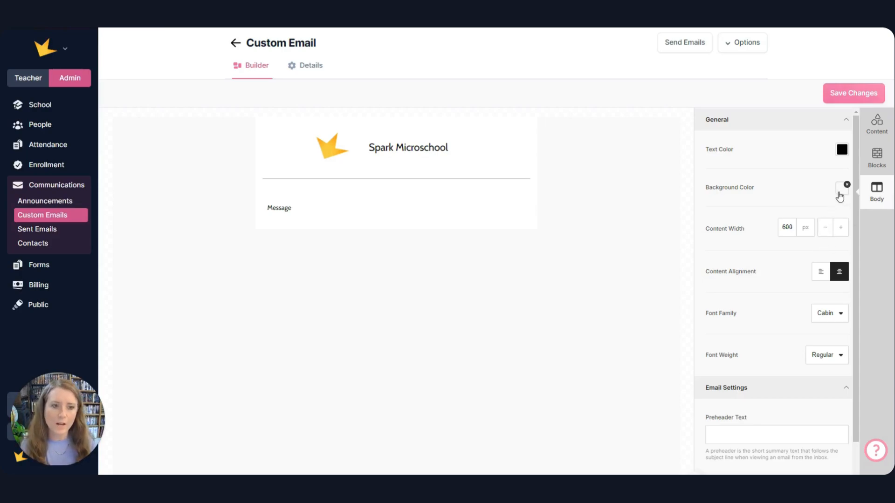
scroll(820, 225, down, 3)
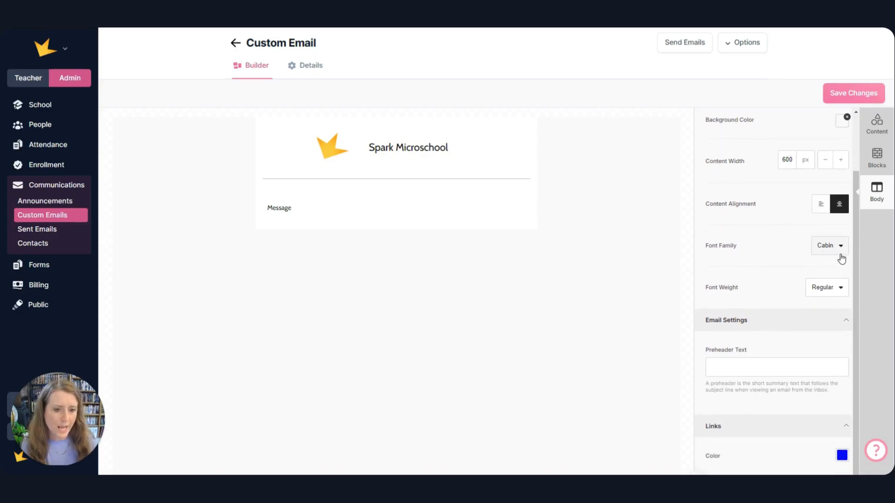
scroll(839, 256, down, 2)
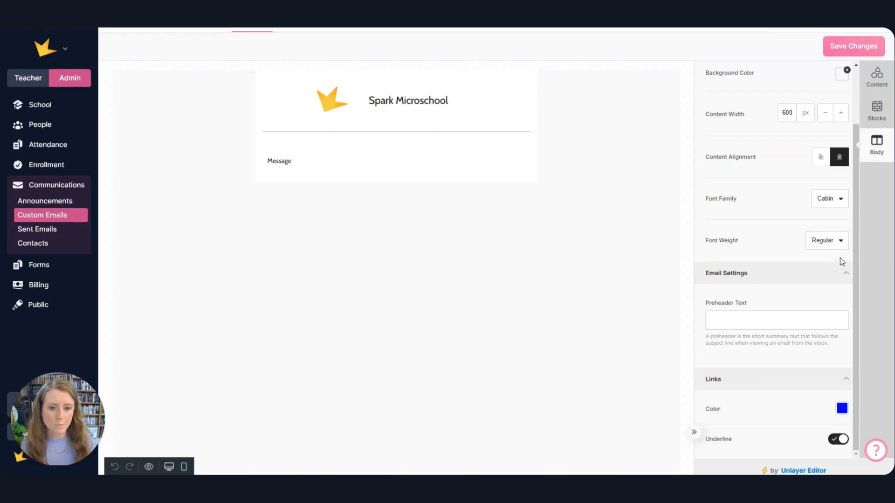
scroll(841, 259, down, 1)
scroll(834, 265, up, 3)
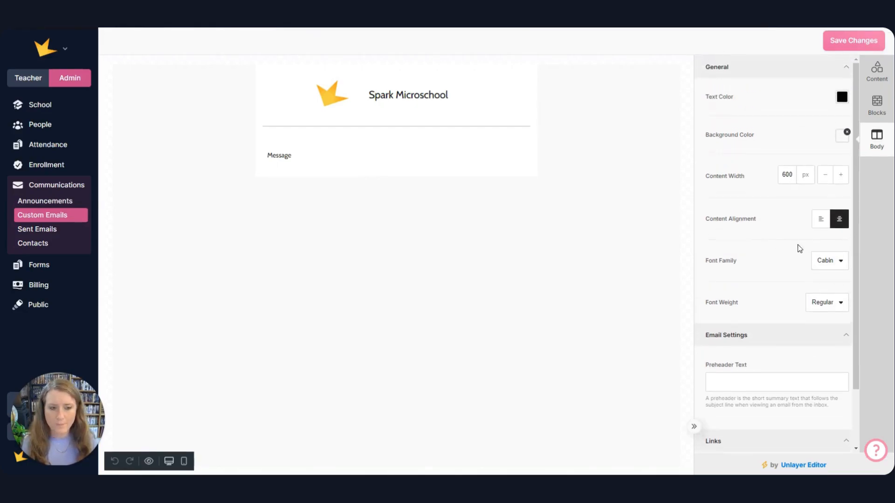
Insert a blank single-column block between the email's header divider and the Message text
click(875, 107)
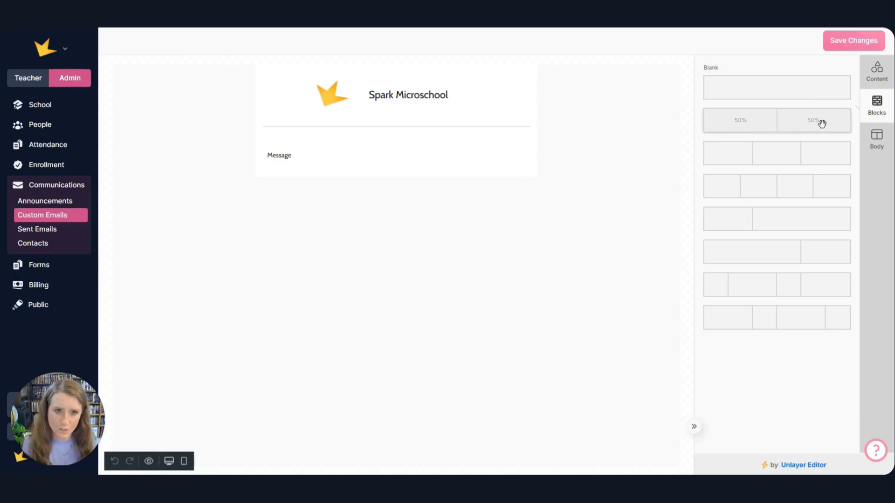
drag(777, 88, 483, 150)
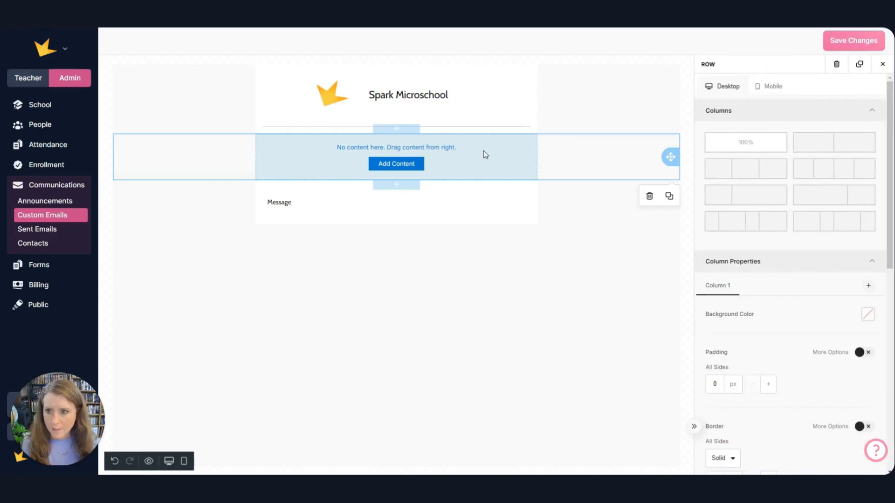
Insert a blank two-column block and a blank three-column block below the single-column block, above the Message text
click(579, 260)
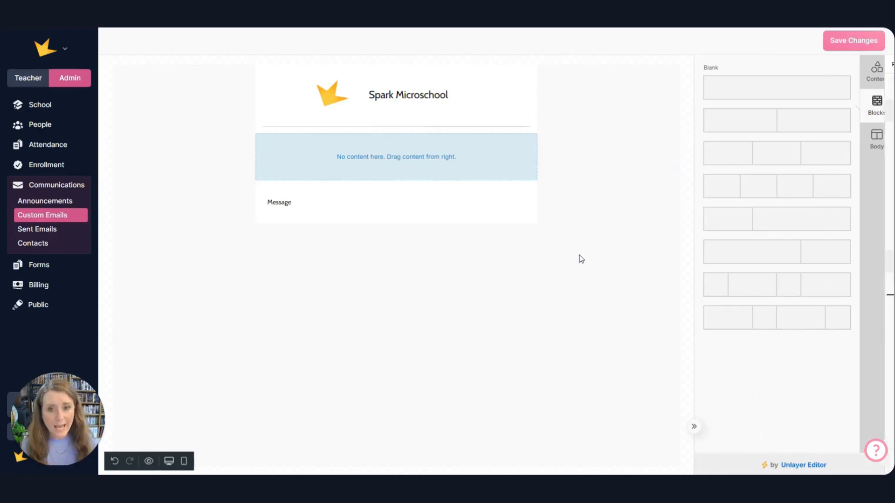
drag(801, 127, 466, 196)
click(527, 293)
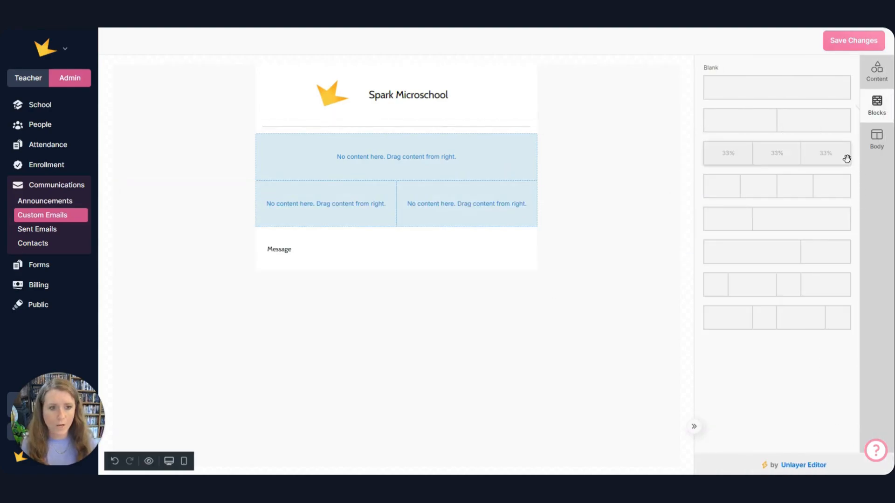
drag(769, 150, 483, 233)
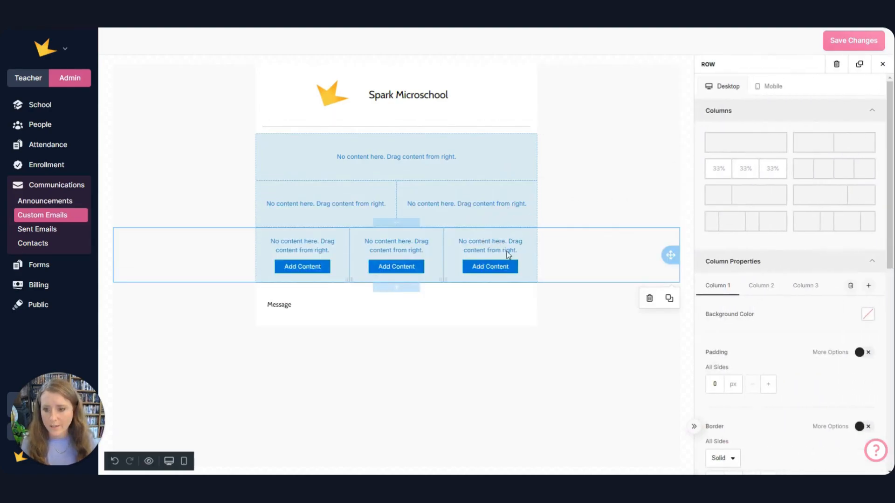
Try the one-column and 67/33 layouts on the three-column row, and settle on the four-column 17/33/17/33 layout
click(760, 149)
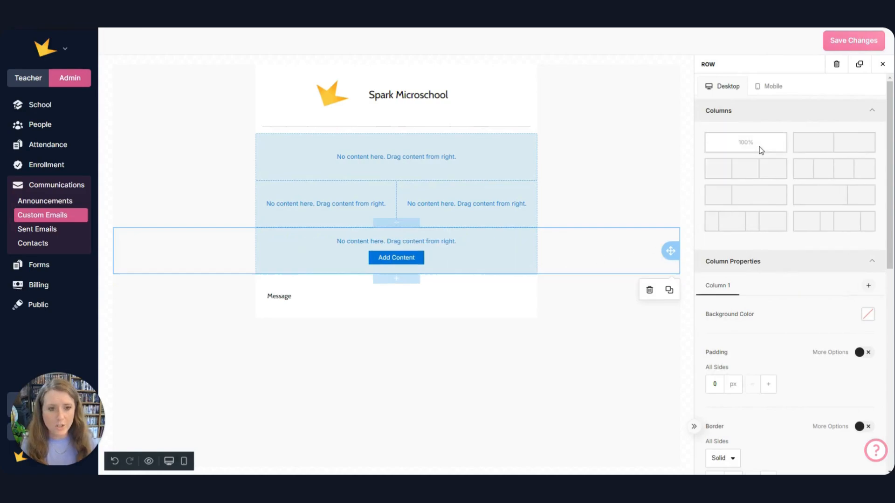
click(816, 195)
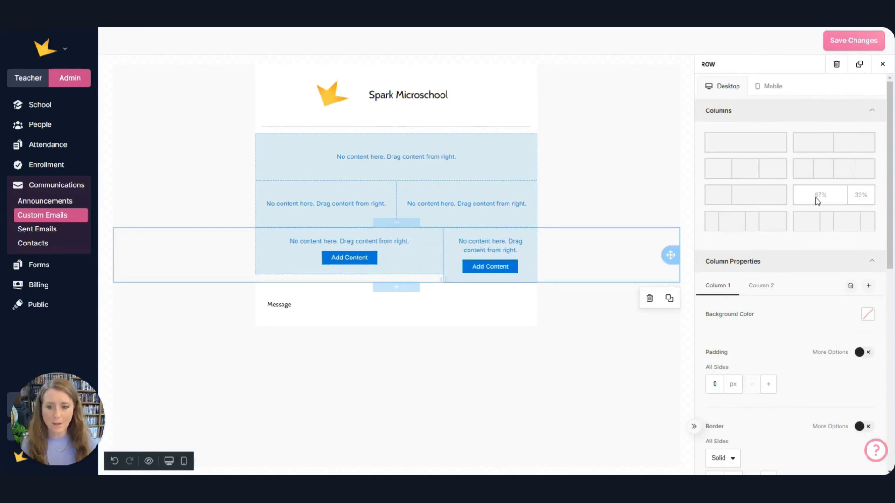
click(767, 223)
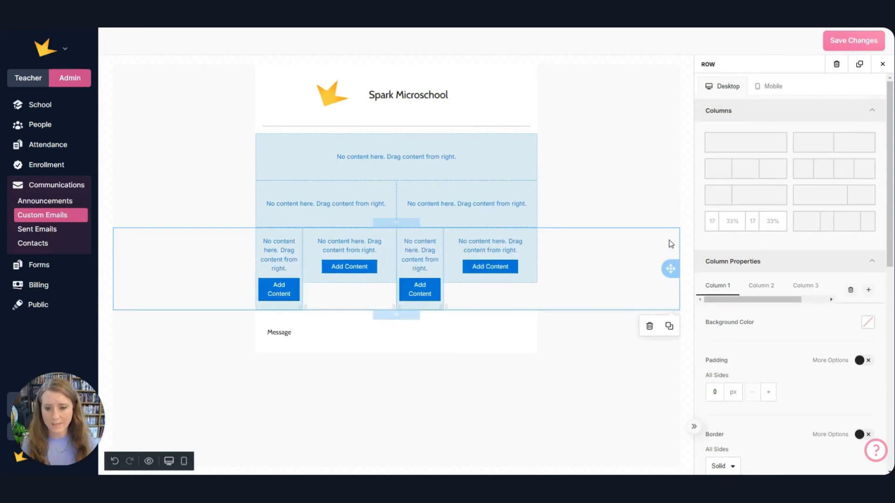
Add a heading to the second column of the 50/50 row and a text block to the last column of the four-column row
click(626, 208)
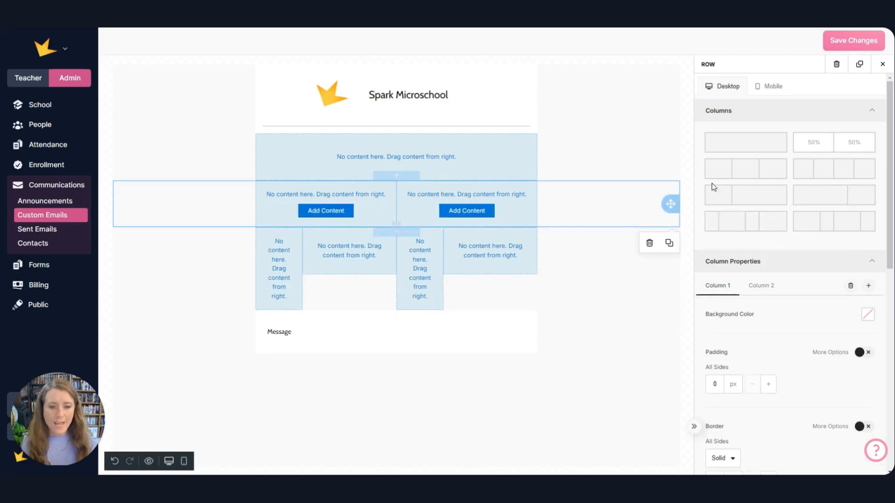
click(487, 212)
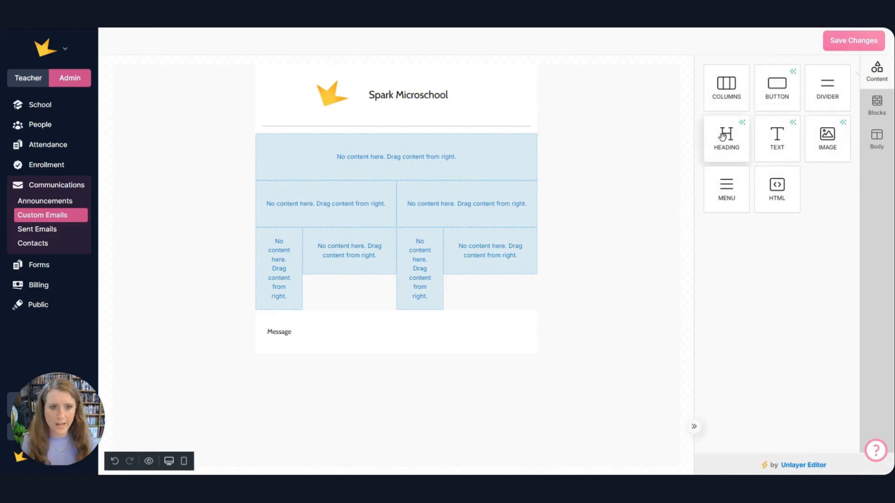
drag(726, 138, 506, 195)
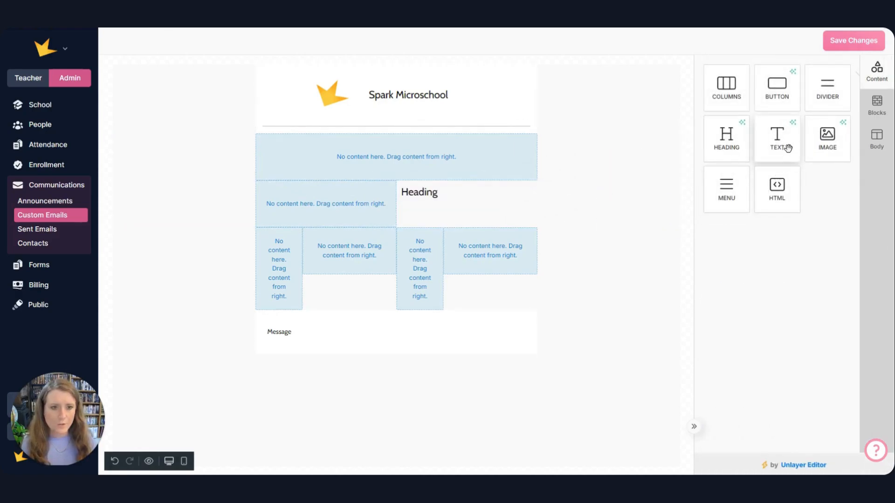
mouse_move(788, 144)
mouse_down()
mouse_move(474, 216)
mouse_move(485, 218)
mouse_up()
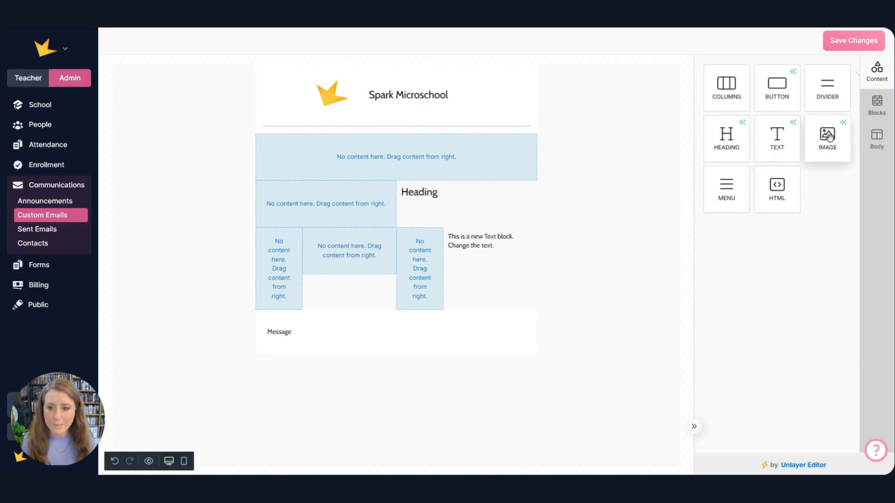
Add an image to the single-column row, with a menu below it and a button below the menu
drag(828, 135, 398, 161)
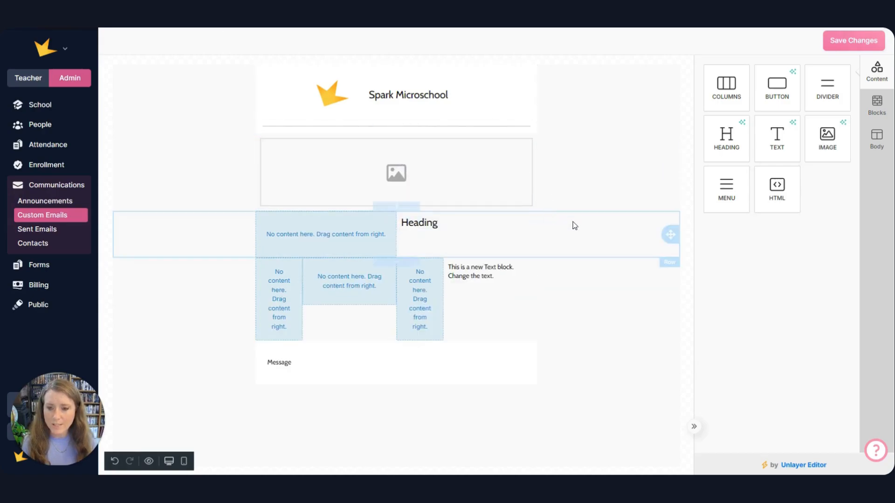
drag(732, 194, 476, 210)
drag(775, 91, 450, 259)
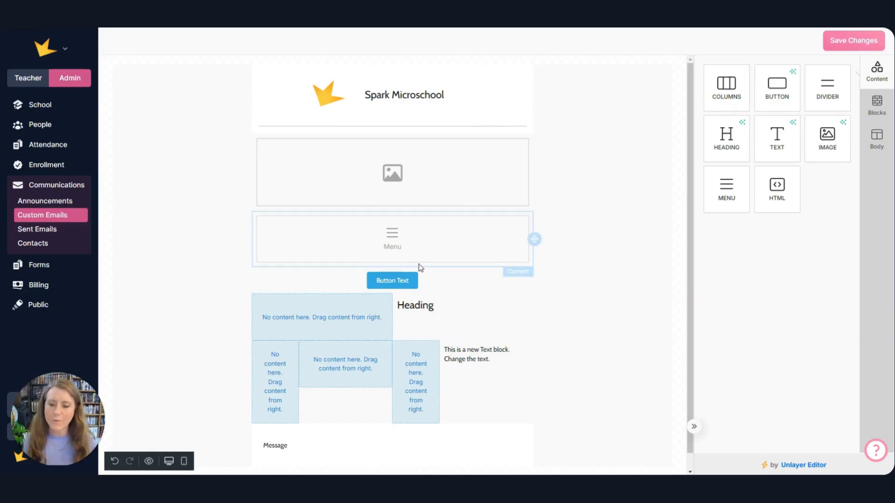
Examine the settings of the menu and button elements and of the three content rows
click(393, 236)
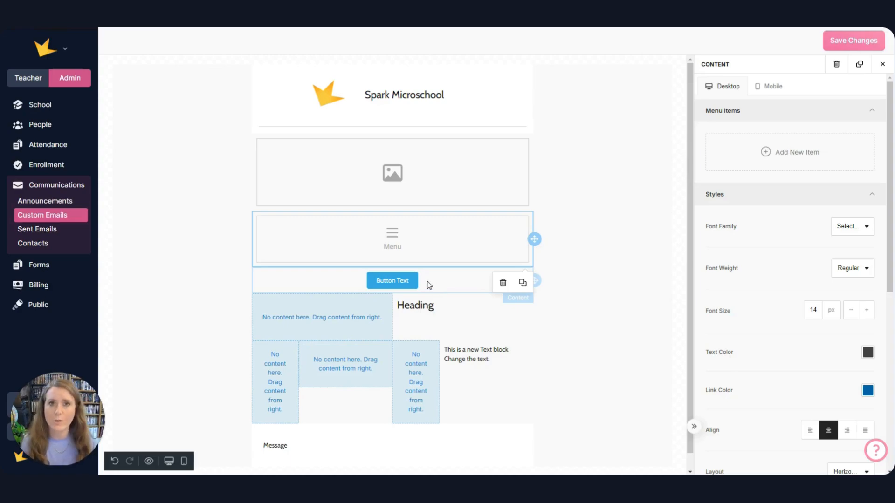
click(415, 281)
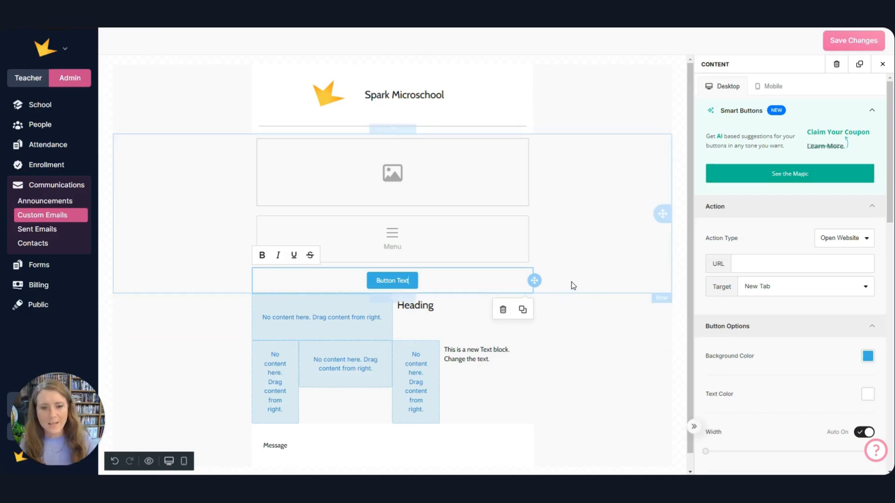
click(602, 179)
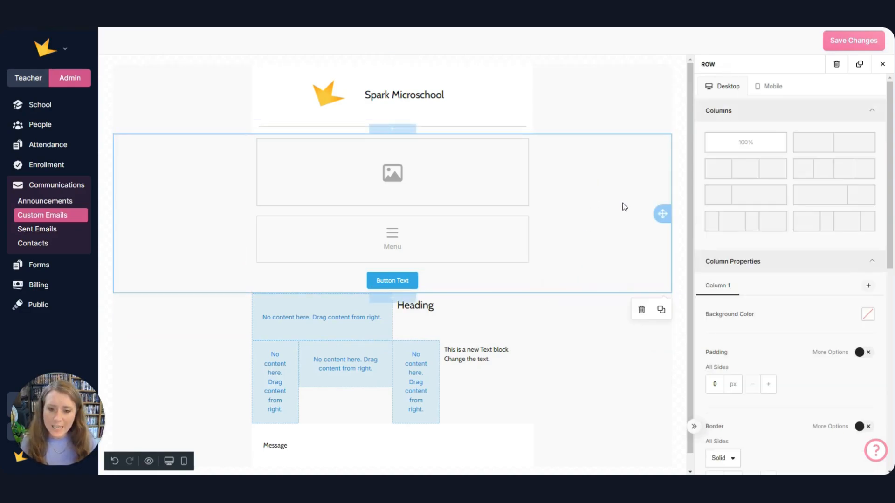
click(603, 327)
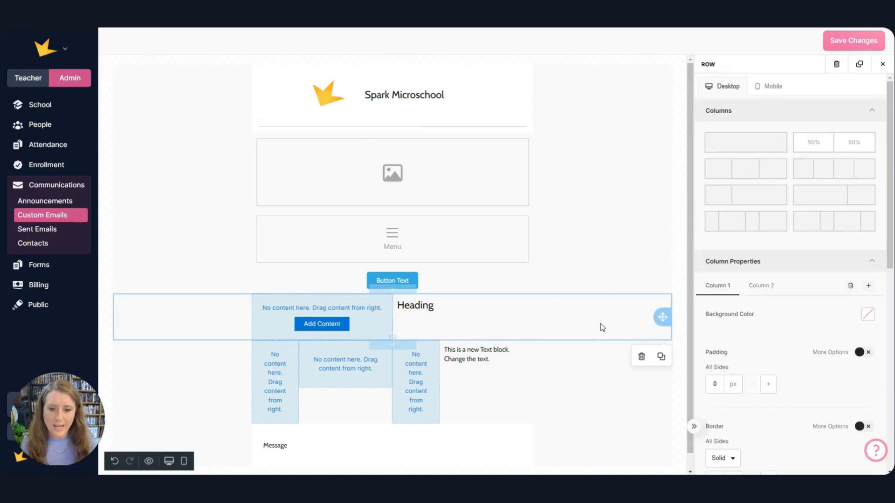
click(603, 371)
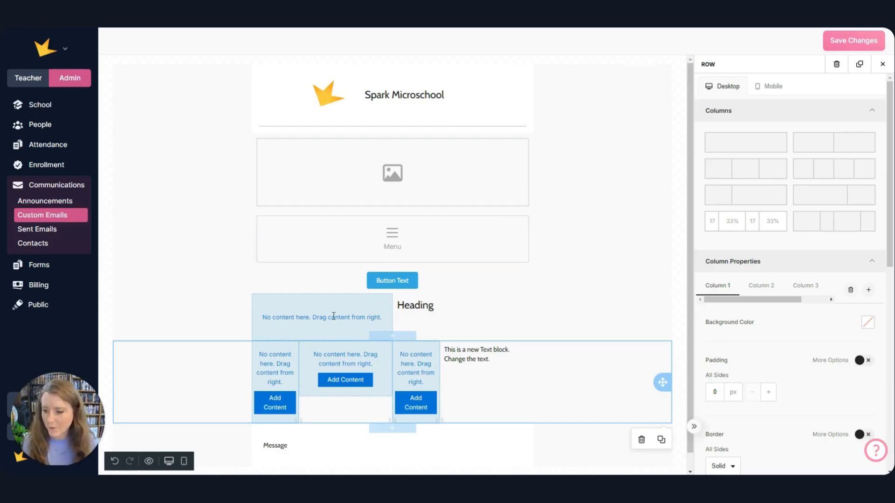
Check the email's layout in the mobile and desktop views, and open its full preview
click(185, 461)
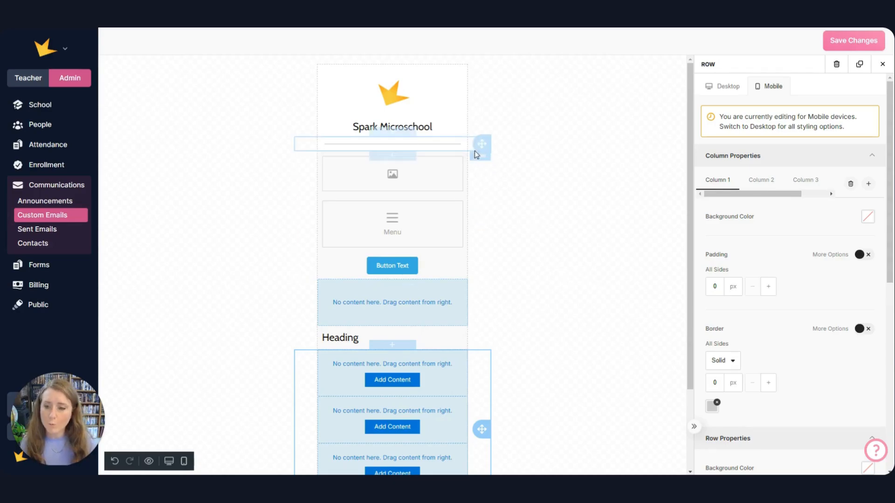
scroll(472, 153, up, 1)
scroll(469, 152, down, 2)
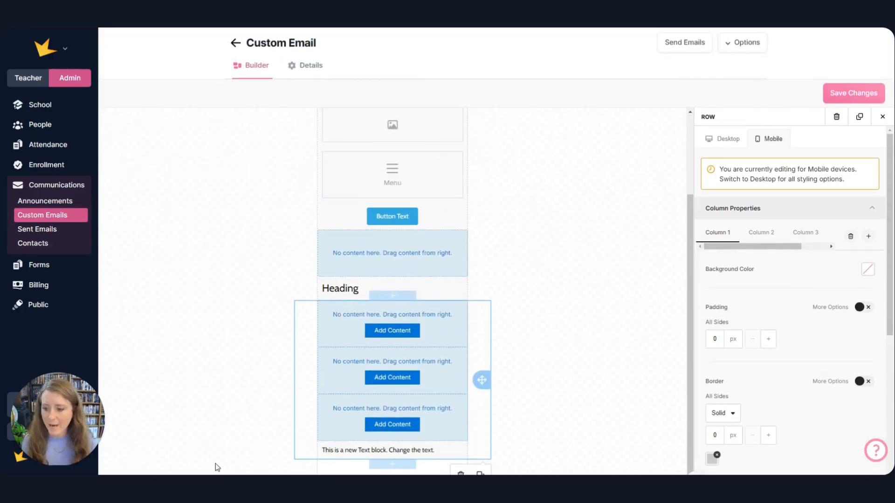
scroll(600, 247, down, 1)
click(168, 461)
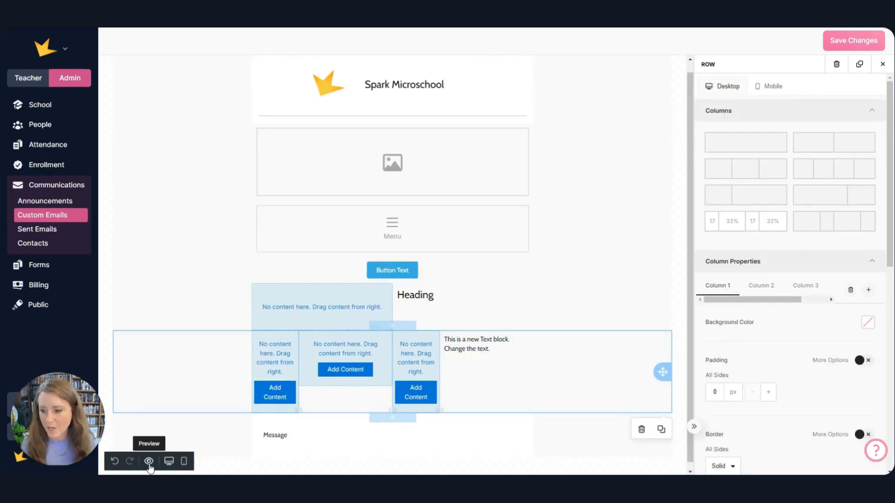
click(150, 461)
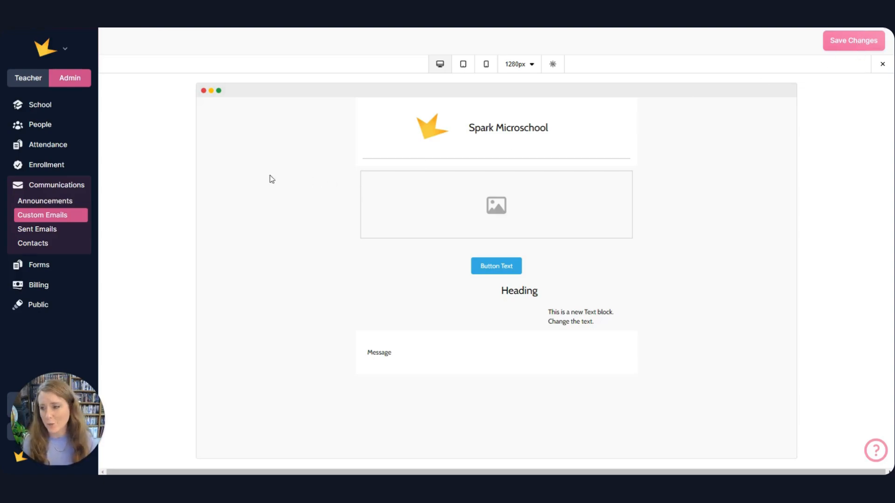
Return to the custom email list and open the School Event email to view its content
click(61, 217)
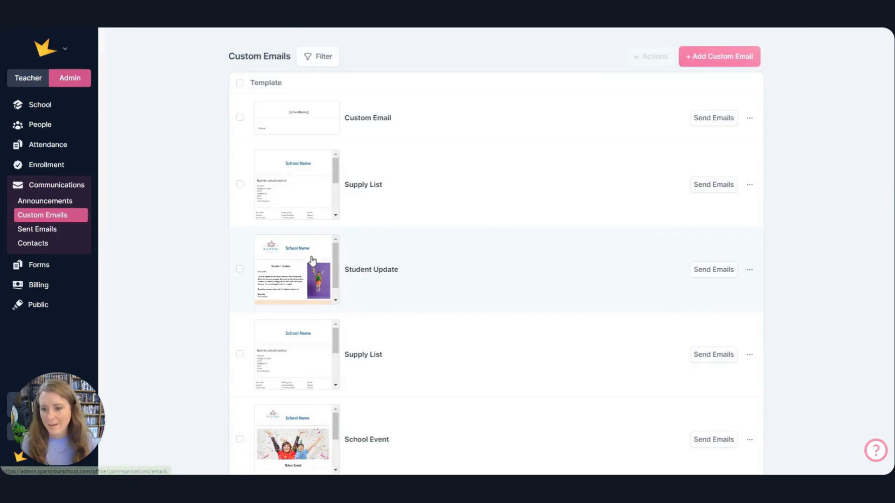
click(440, 437)
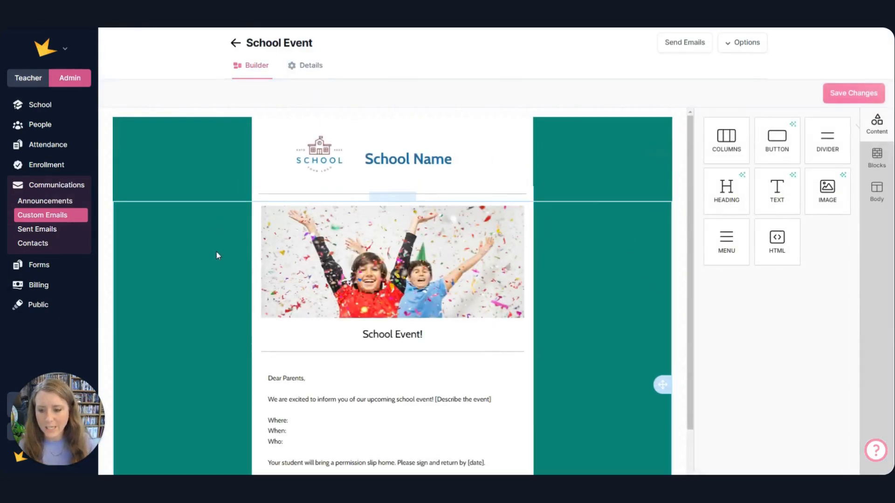
scroll(326, 369, down, 1)
scroll(344, 358, down, 1)
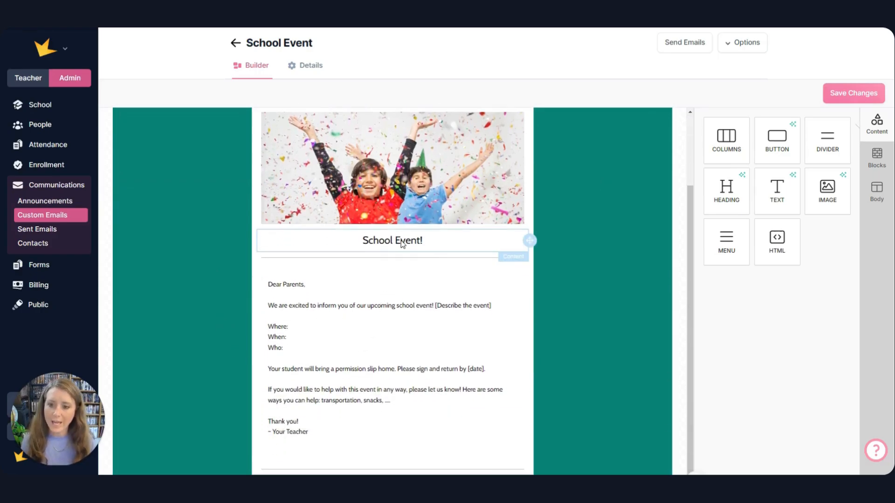
Examine the School Event email's editable heading and message text, and look over the rest of its content
click(421, 240)
drag(421, 240, 359, 240)
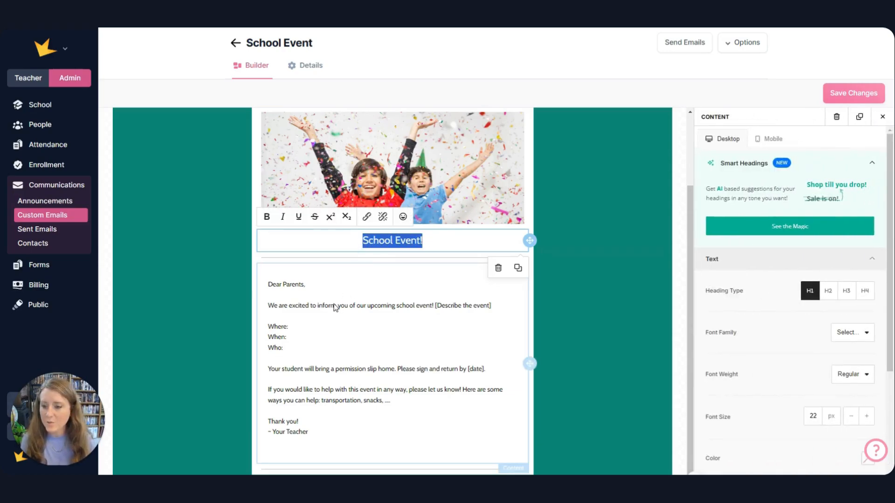
click(298, 292)
drag(270, 285, 358, 443)
click(441, 409)
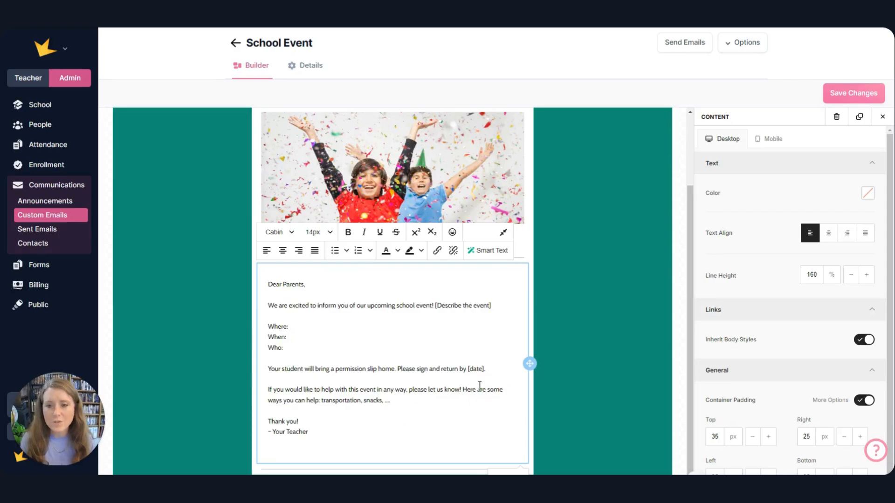
scroll(460, 379, down, 1)
scroll(455, 373, up, 3)
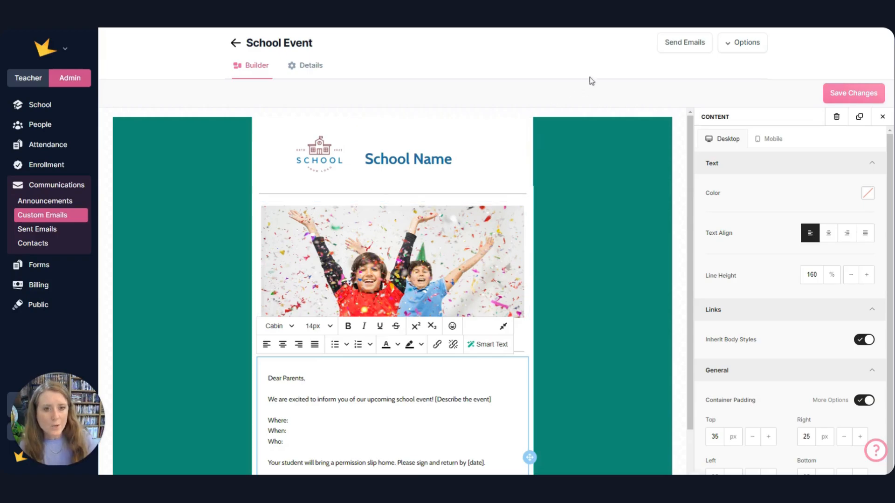
Open the sending form for the School Event email and review the student, guardian, staff and contact recipient lists
click(677, 51)
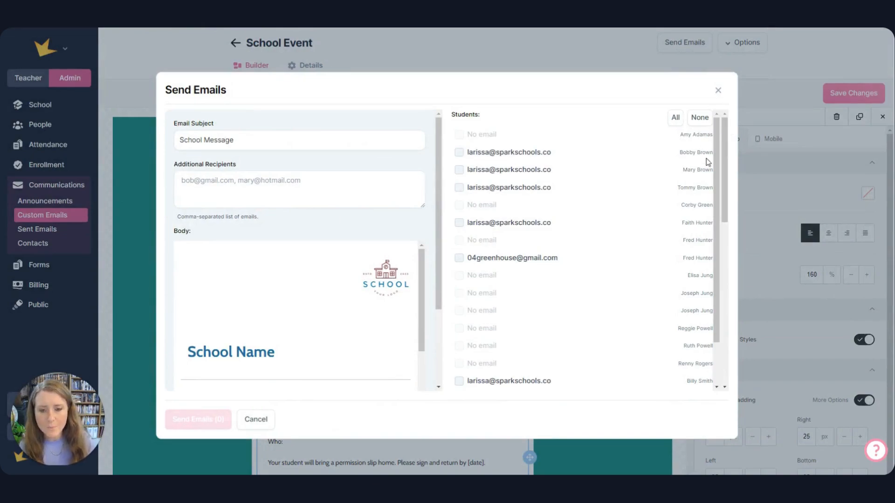
scroll(712, 155, down, 1)
scroll(720, 153, down, 10)
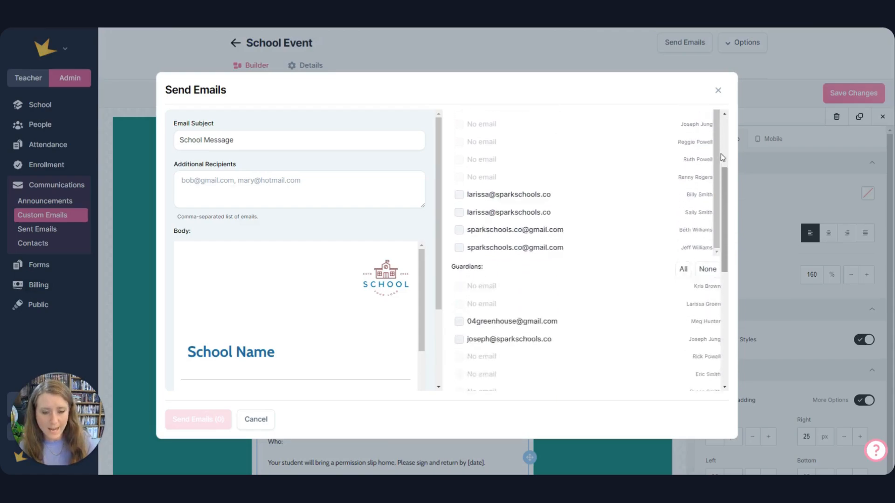
scroll(723, 210, down, 5)
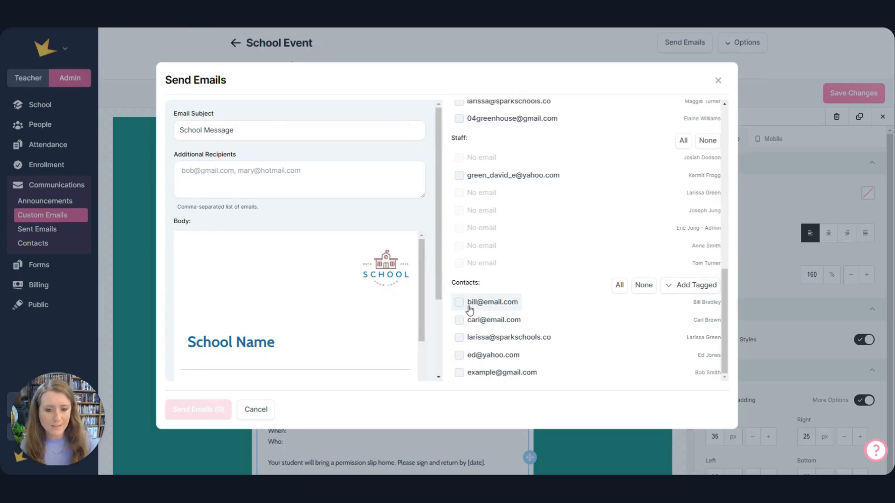
Select all contacts tagged Send Newsletter as recipients of the email
click(694, 286)
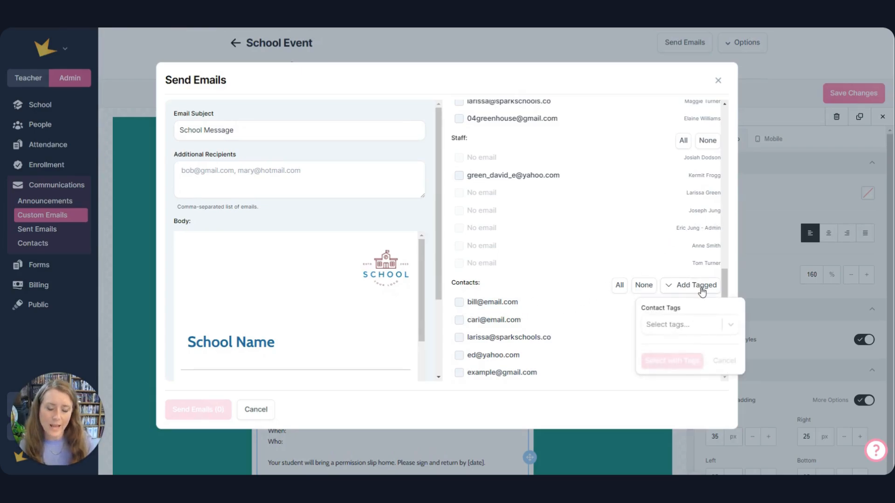
click(693, 328)
click(697, 353)
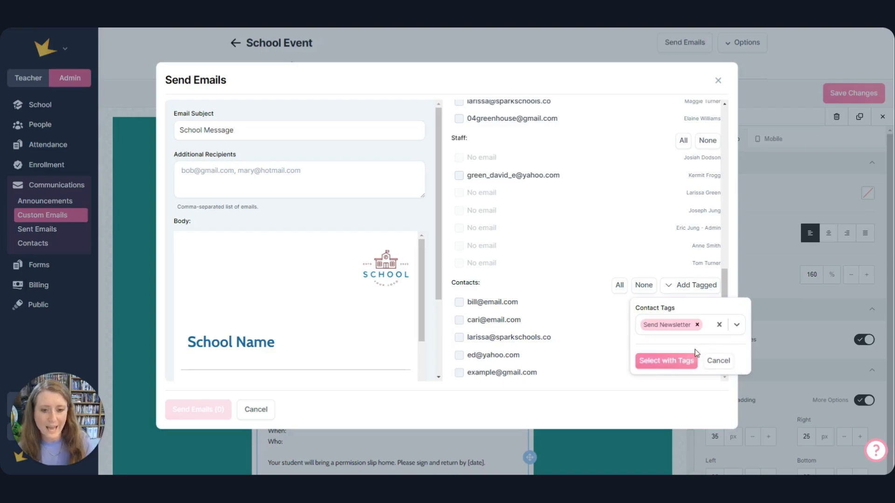
click(680, 364)
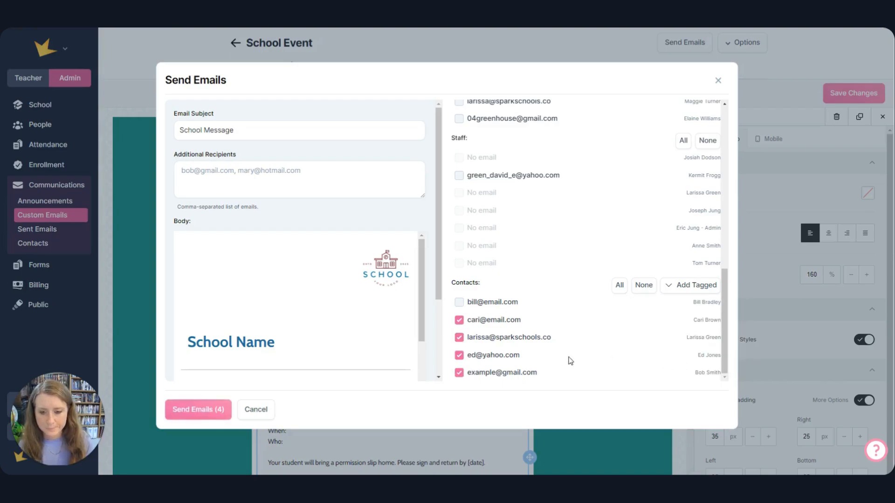
Examine the additional recipients and email subject fields in the School Event sending form
click(375, 180)
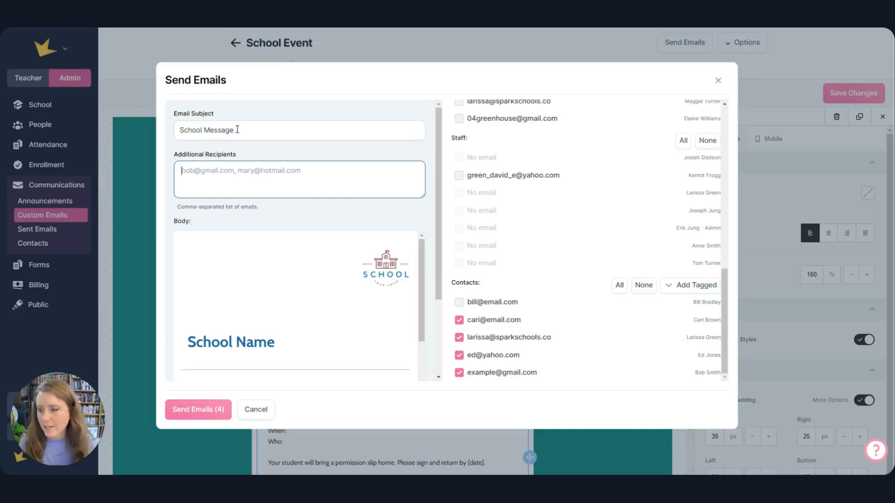
click(232, 131)
key(ctrl+shift+Left)
key(ctrl+shift+Left)
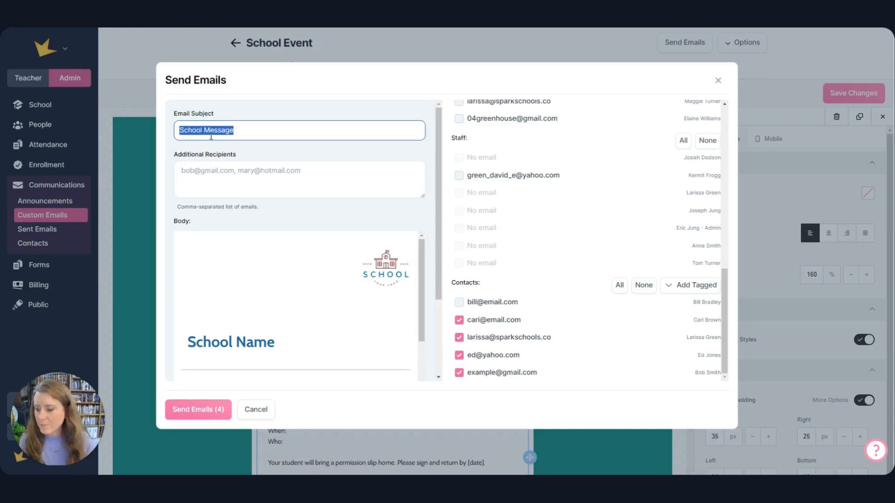
Read through the email body preview down to its footer, and cancel the sending form to return to the email's content
scroll(350, 248, down, 1)
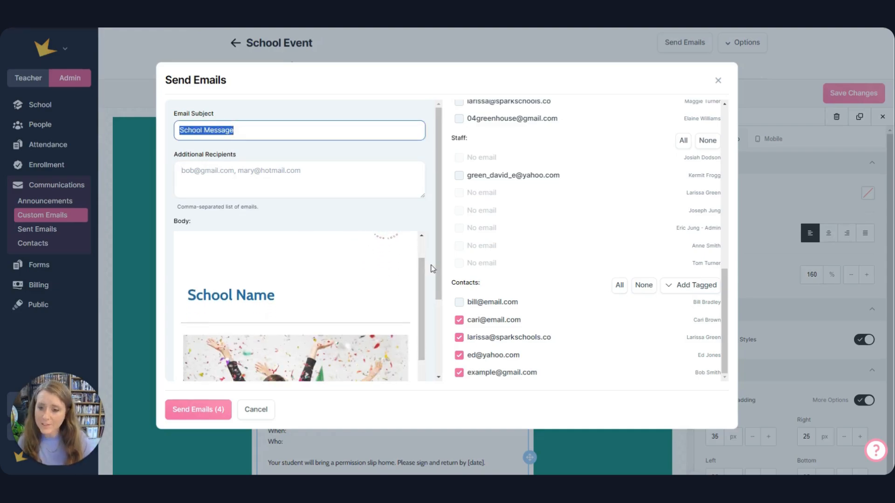
scroll(432, 268, down, 2)
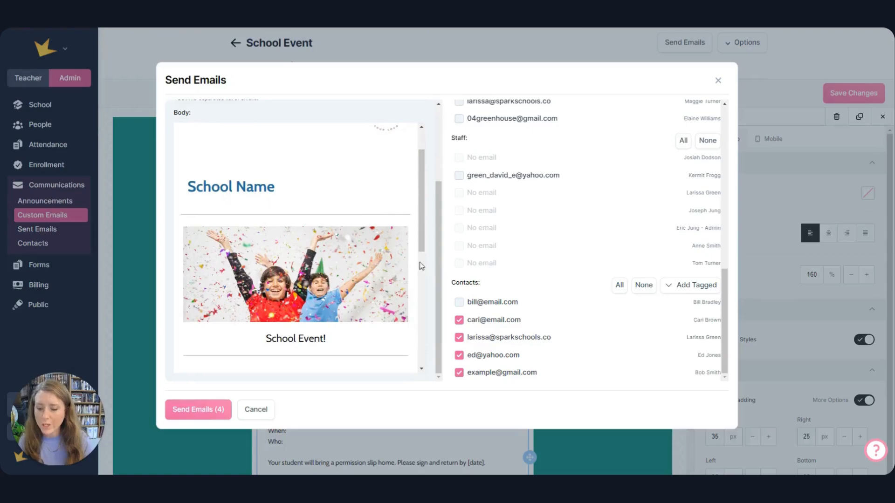
scroll(380, 253, down, 3)
scroll(381, 257, down, 3)
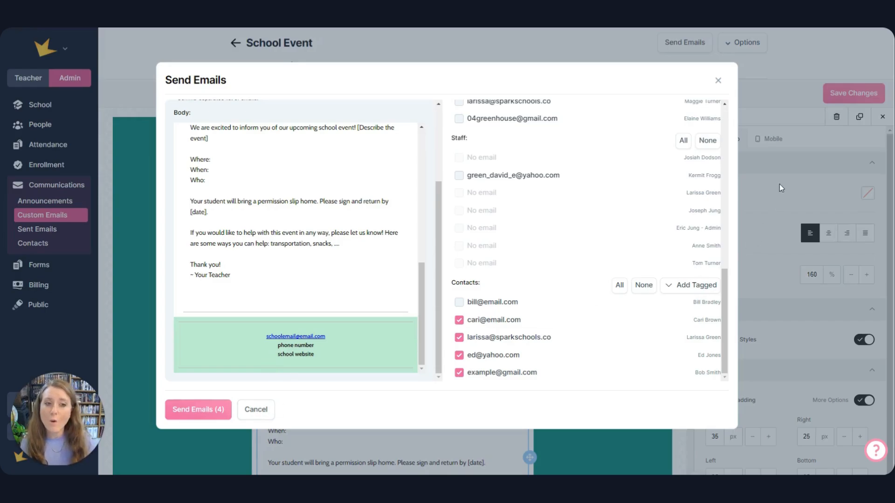
click(256, 409)
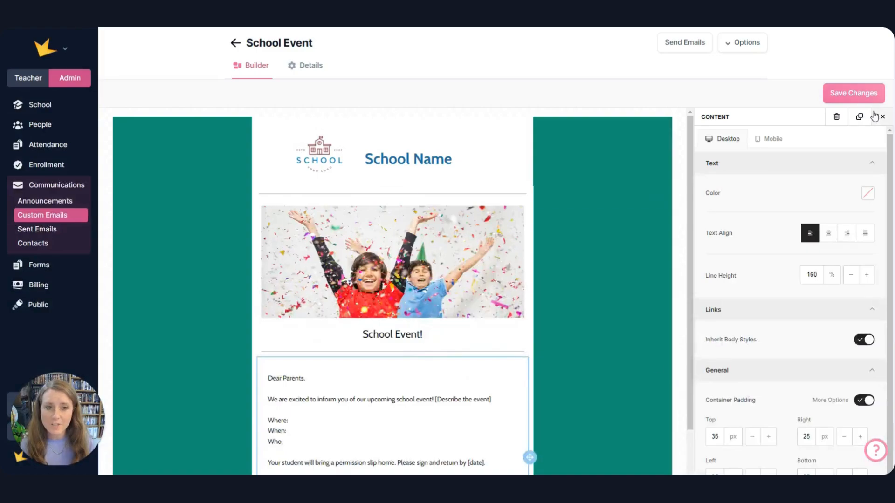
scroll(370, 395, down, 2)
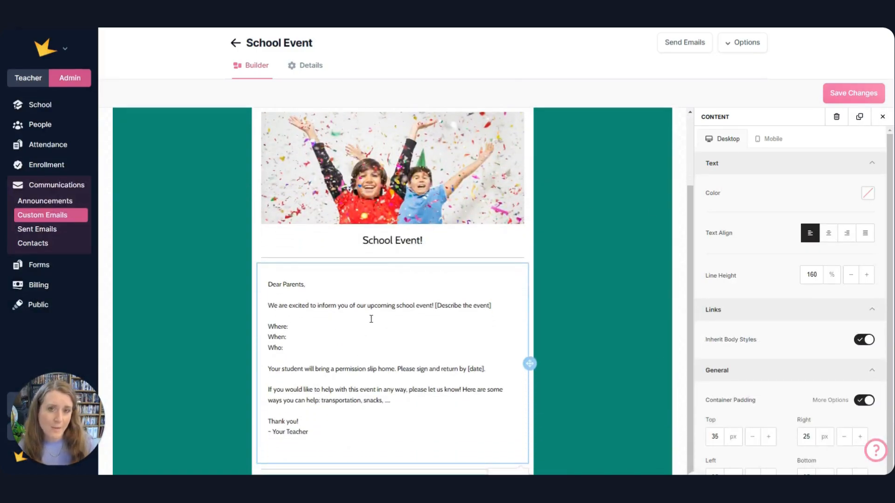
scroll(413, 345, up, 2)
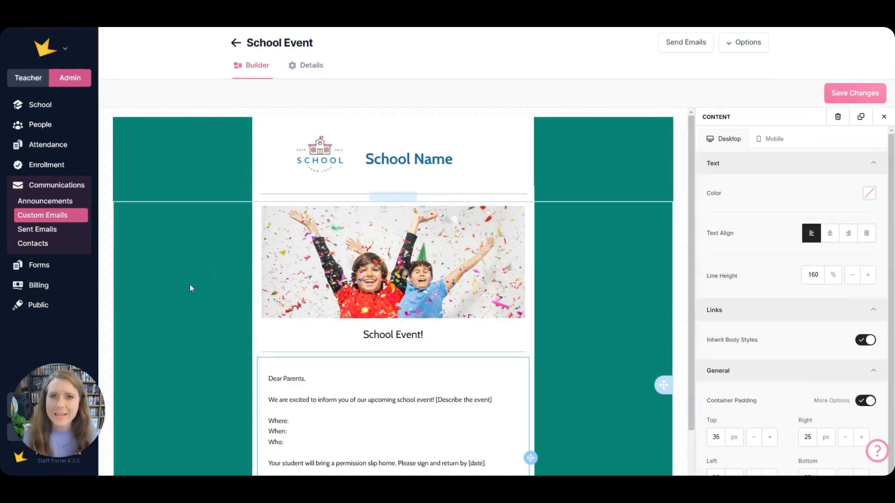
Open the sent emails log and view the Aug 22, 2024 11:36 AM message for each of its recipients
click(49, 230)
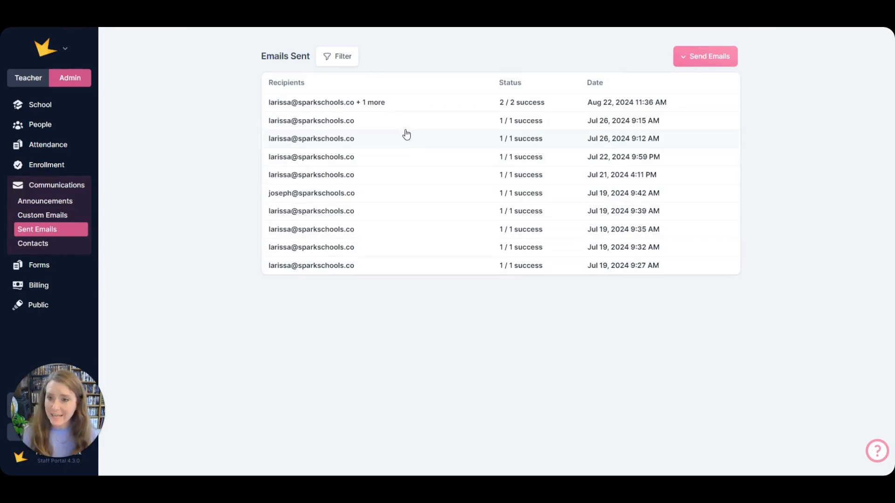
click(412, 110)
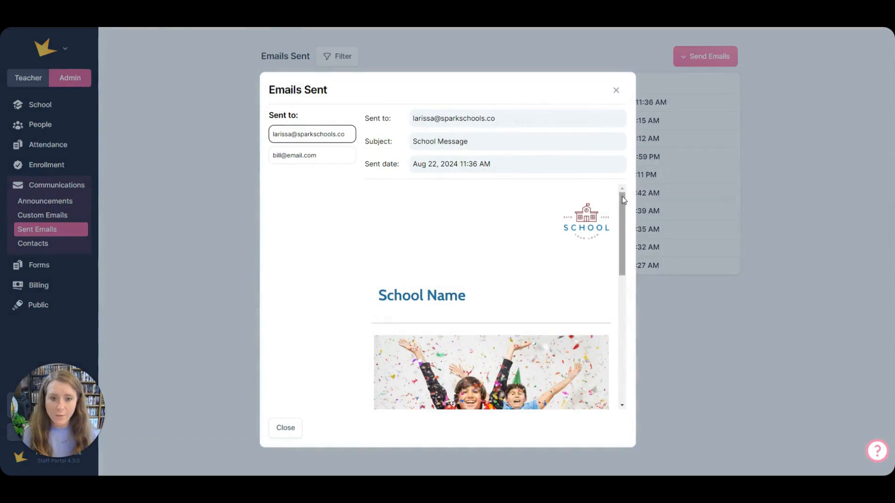
drag(623, 198, 623, 209)
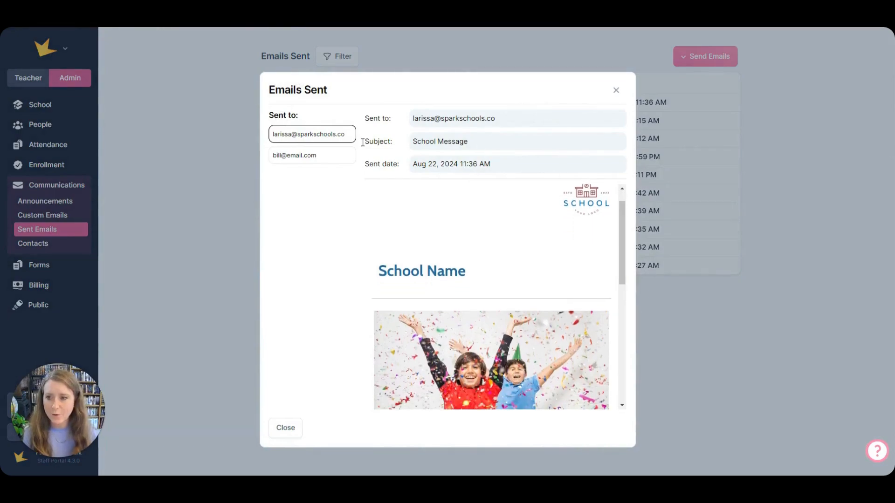
click(330, 156)
scroll(530, 259, down, 10)
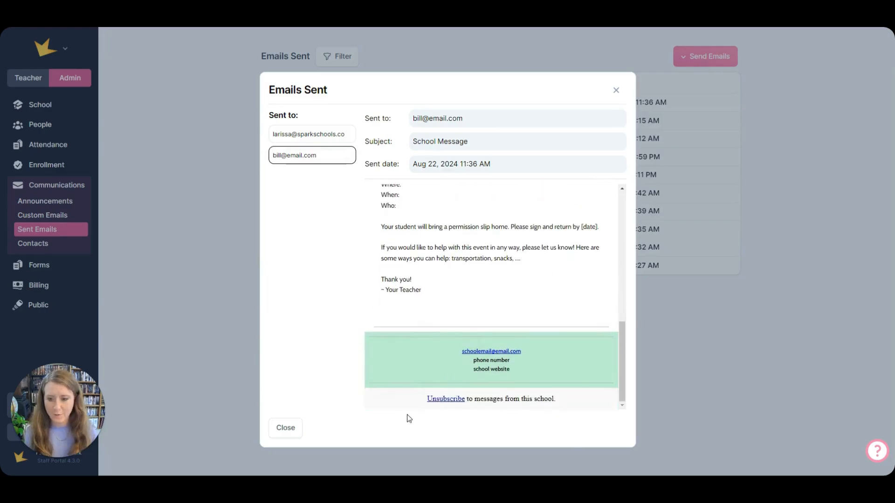
click(285, 429)
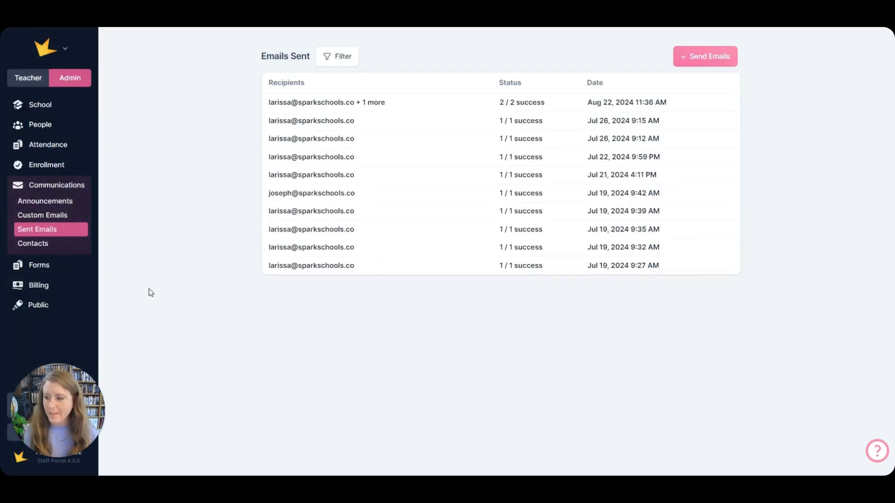
Open the contacts list and view the forms for creating one contact and for creating many from a CSV file
click(41, 245)
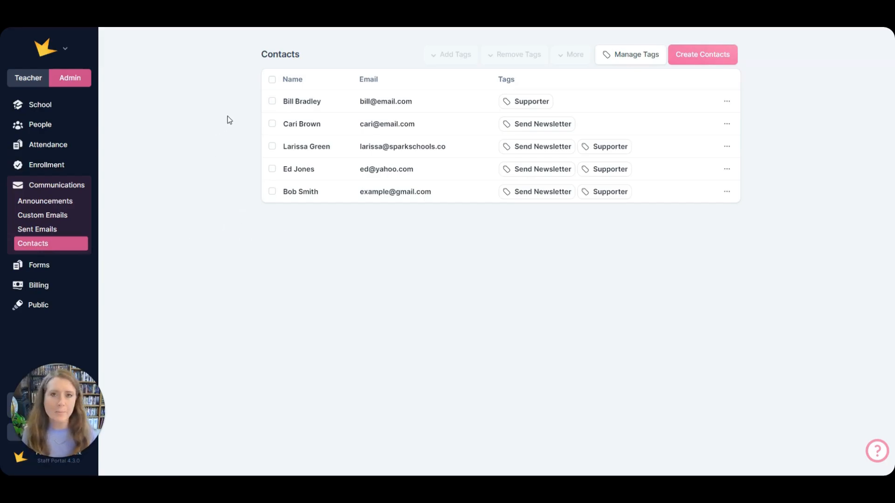
click(680, 55)
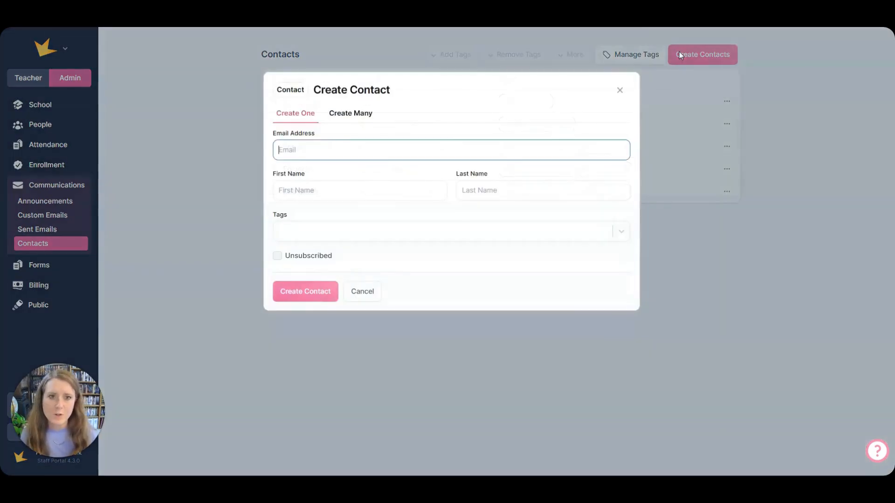
click(359, 121)
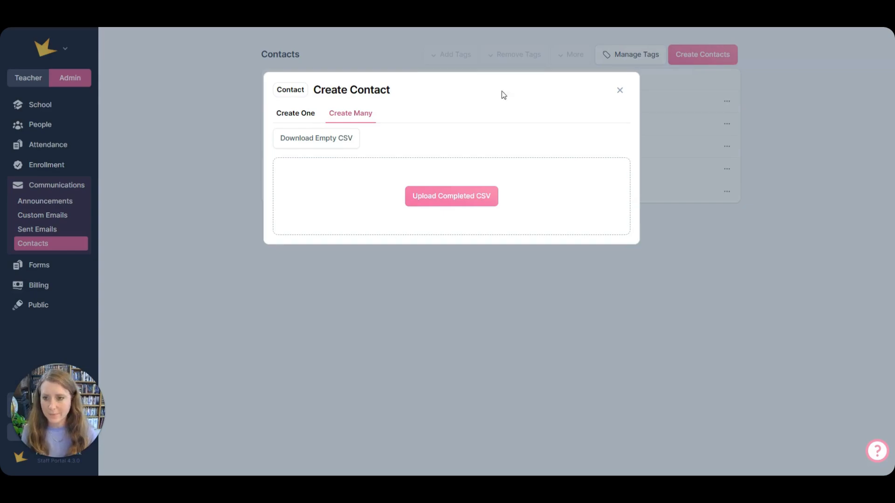
click(620, 91)
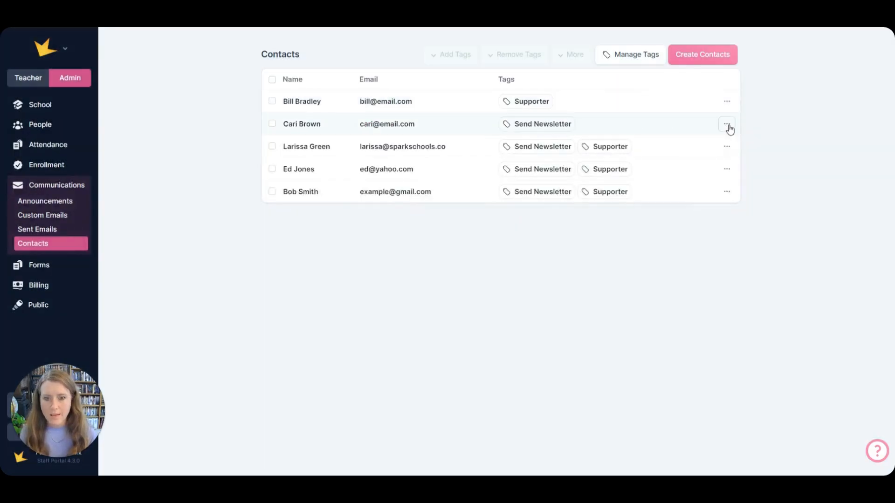
Add the Jr. High & High School tag to the second contact in the list and save the contact
click(617, 126)
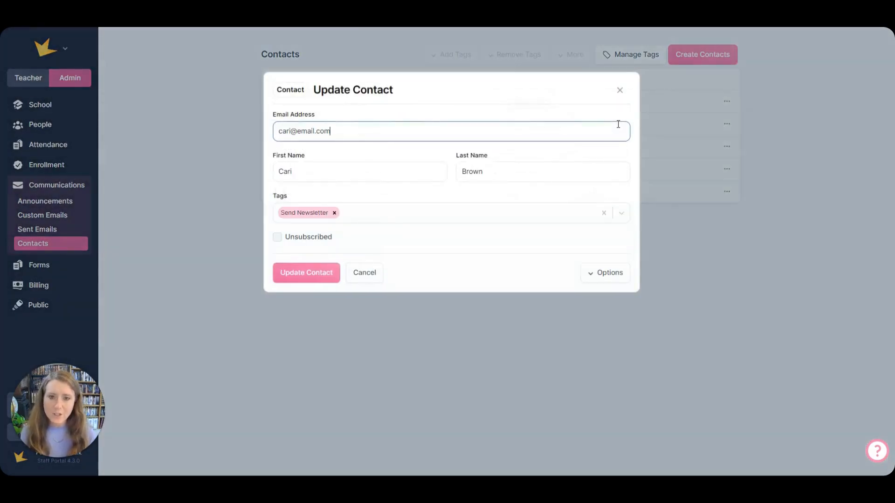
click(415, 213)
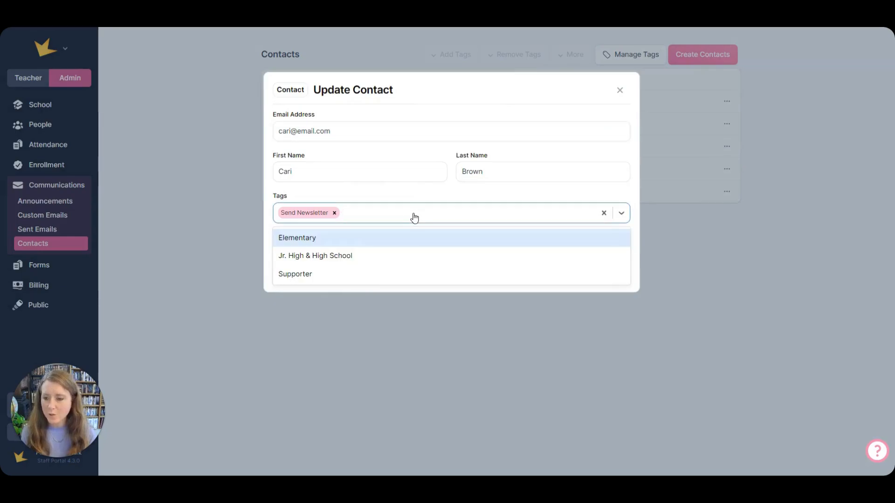
click(412, 254)
click(334, 276)
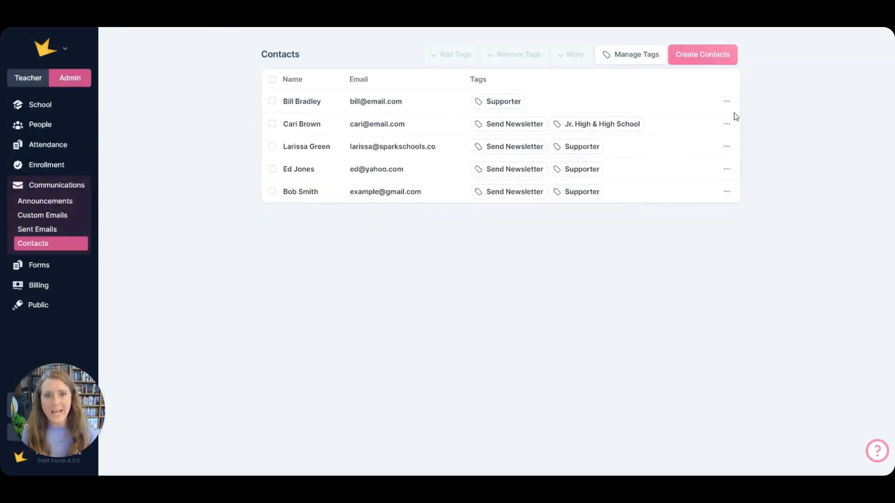
Review the existing contact tags, and view the bulk options for adding and removing tags on all contacts
click(654, 62)
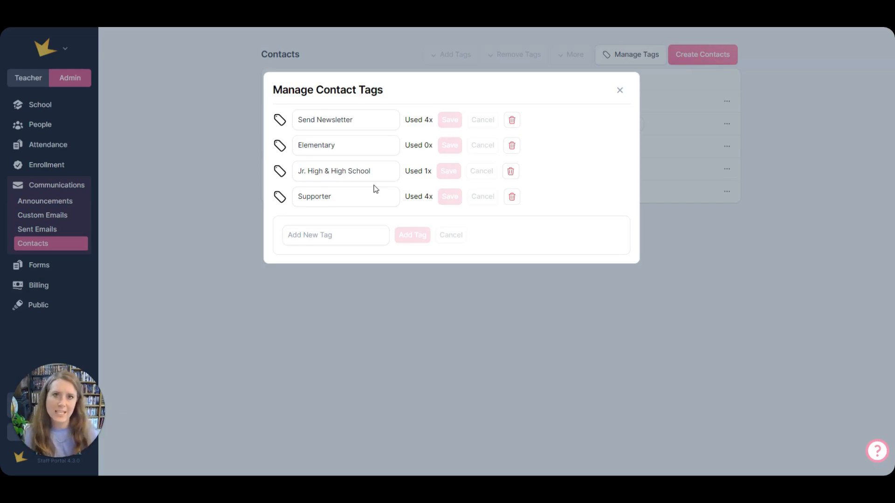
click(620, 91)
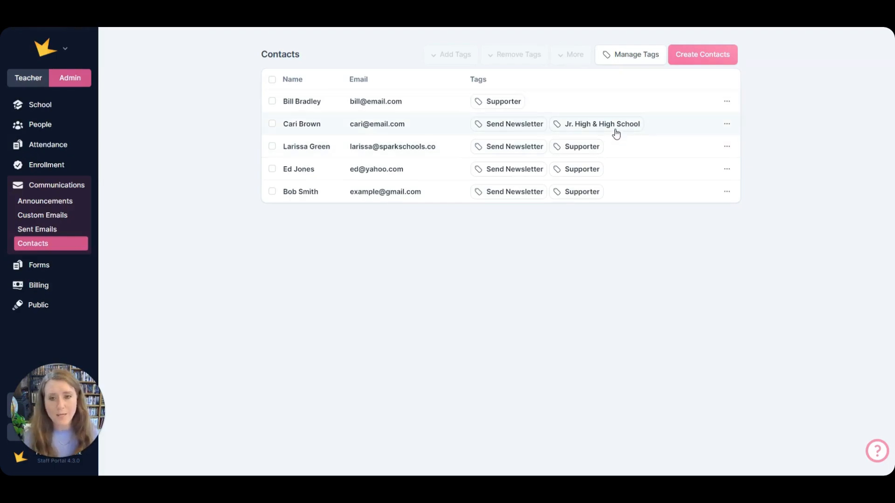
click(272, 79)
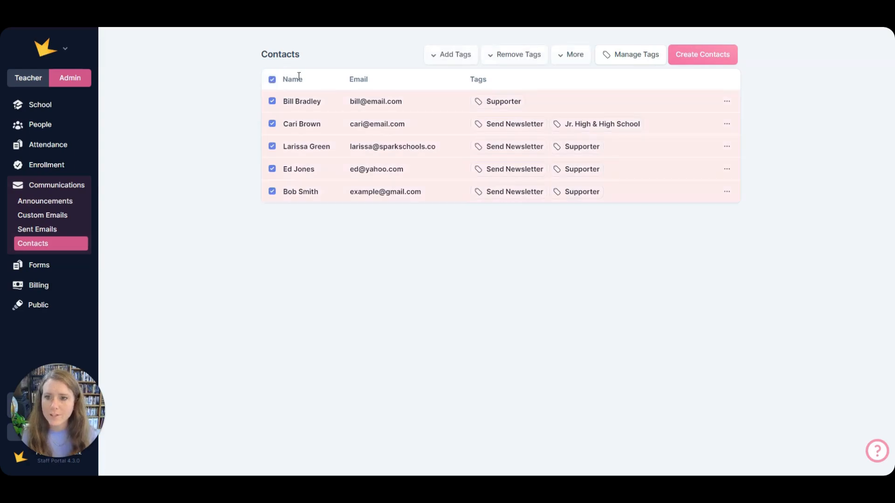
click(451, 57)
click(503, 54)
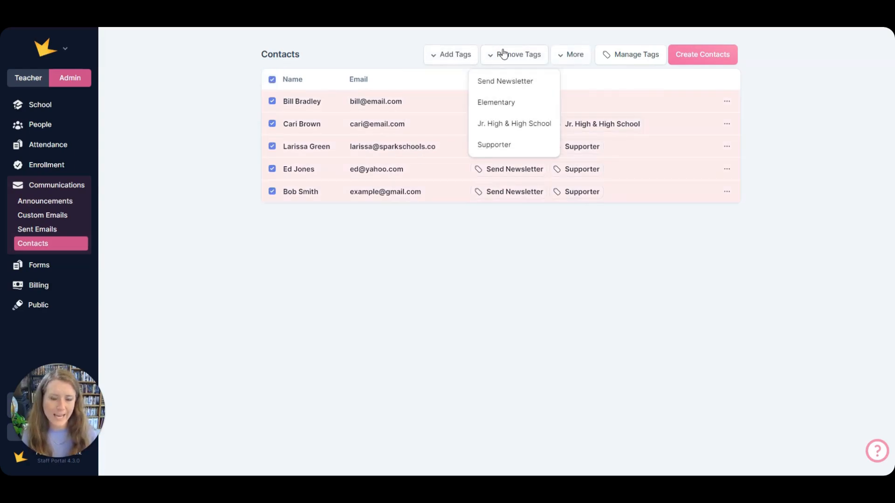
click(514, 37)
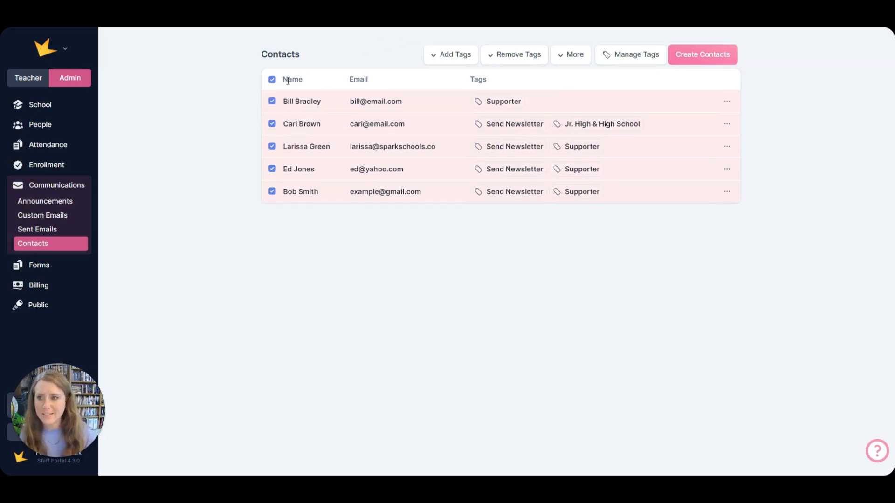
click(272, 79)
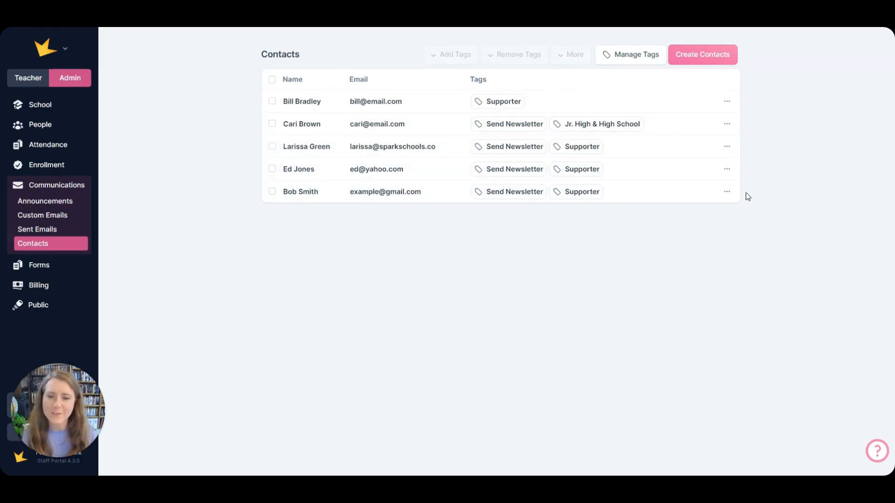